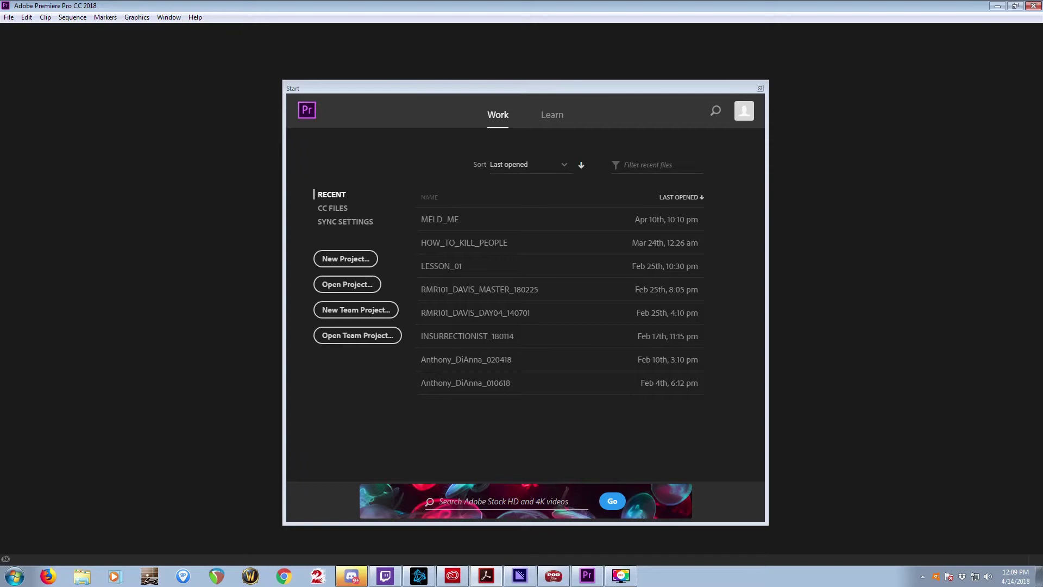
# Create a new project named PROXY_PROJECT in the folder F:\TUTORIALS\TRANSCODING_01\PROJECT
pyautogui.click(347, 259)
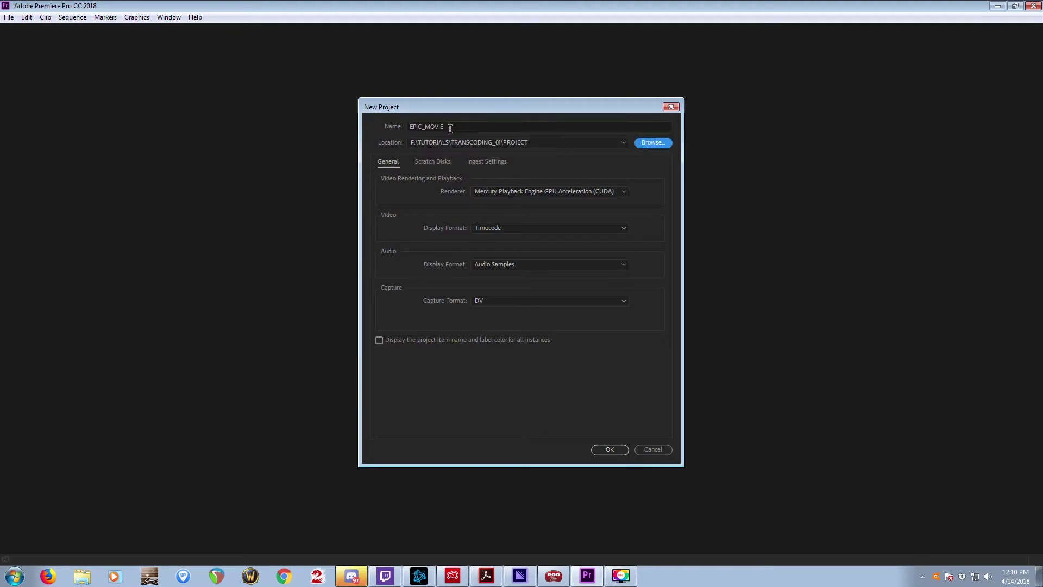
pyautogui.write('PROXY_PROJECT')
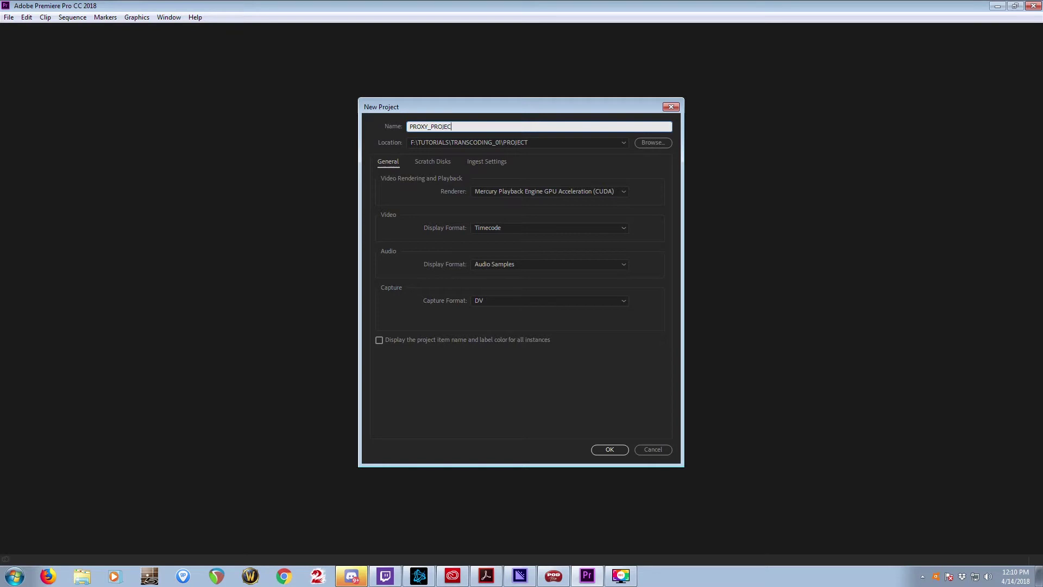
pyautogui.click(649, 144)
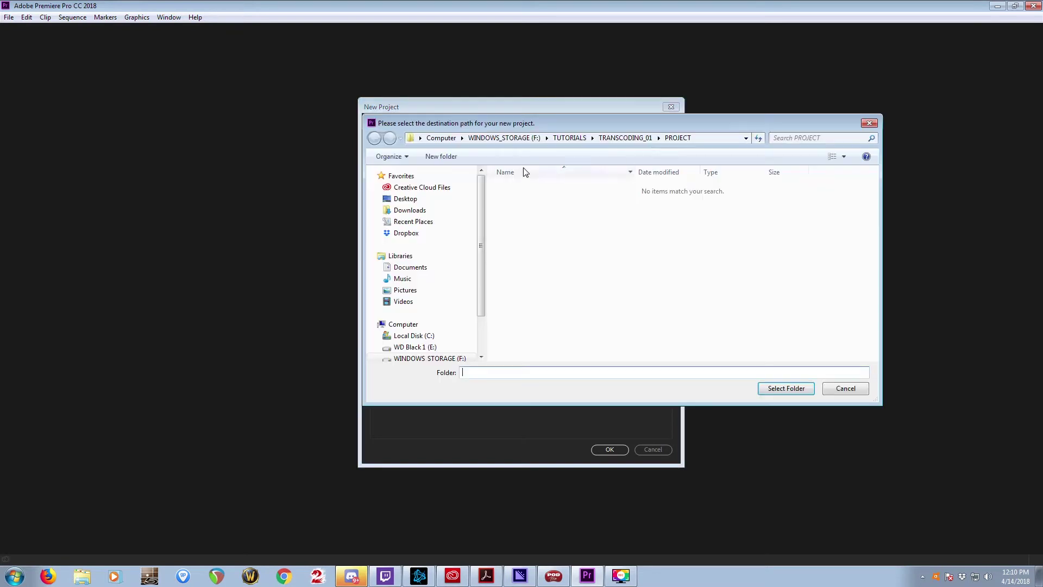
pyautogui.click(784, 388)
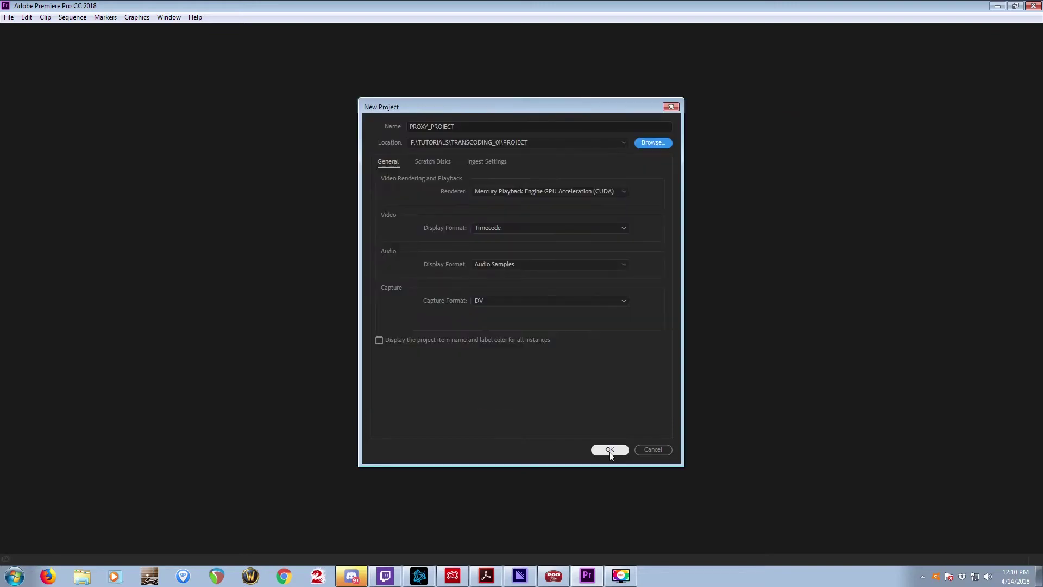
pyautogui.click(610, 451)
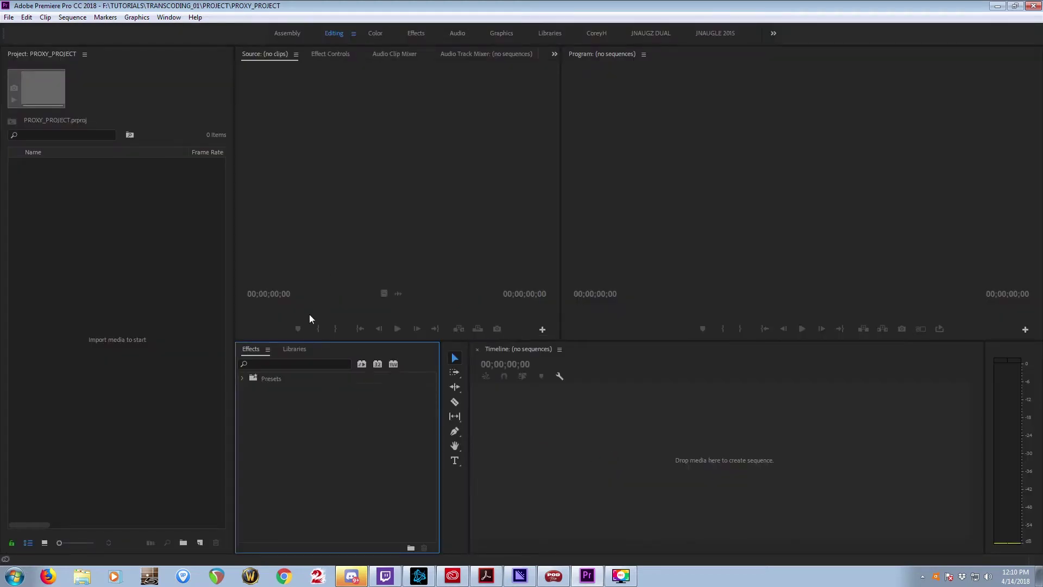
# Widen the Project panel to about two thirds of the workspace so that more metadata columns fit
pyautogui.moveTo(234, 108); pyautogui.dragTo(547, 127)
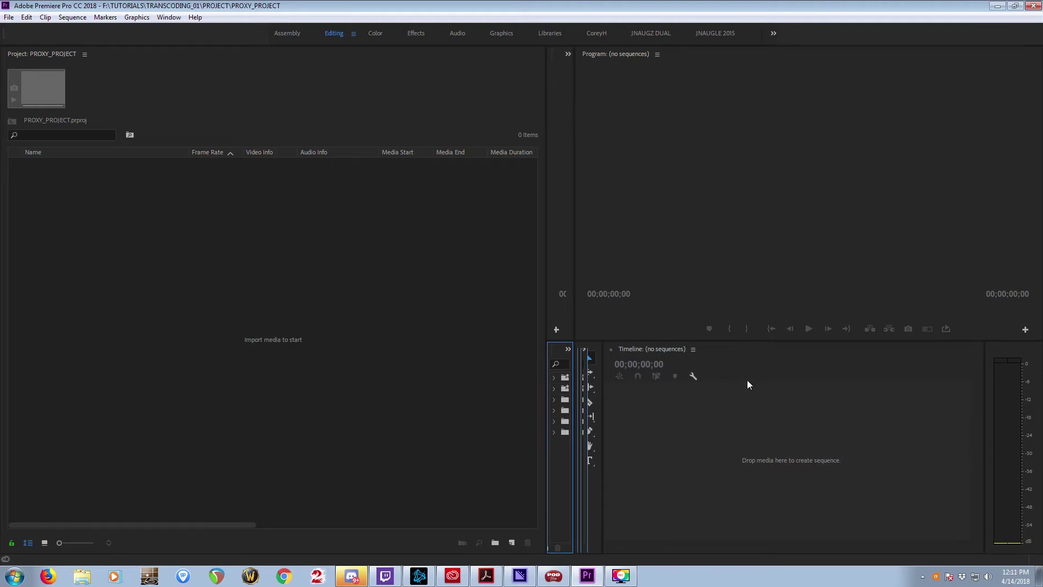
pyautogui.click(646, 133)
pyautogui.click(203, 239)
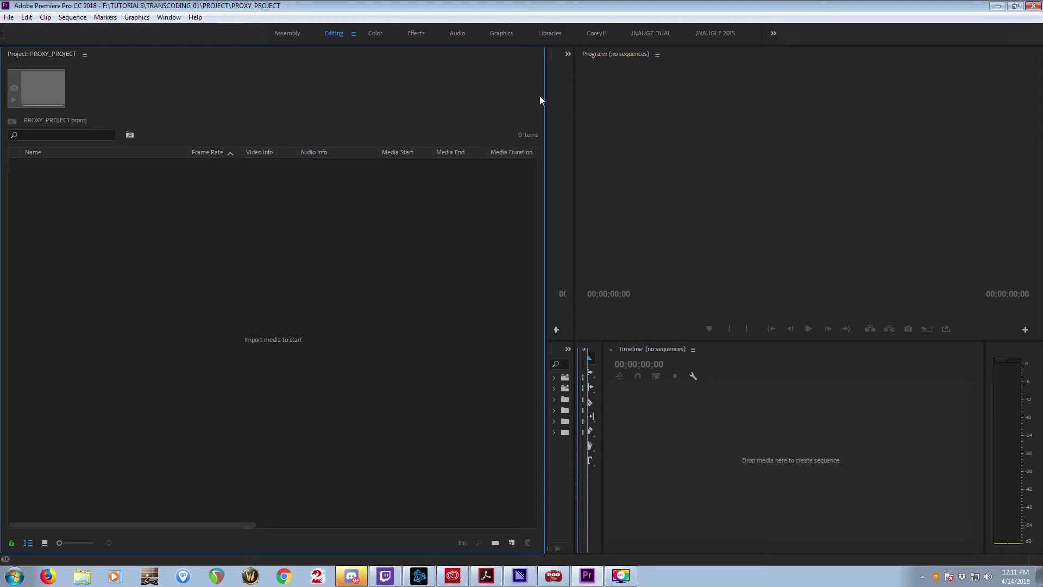
pyautogui.moveTo(545, 97); pyautogui.dragTo(700, 98)
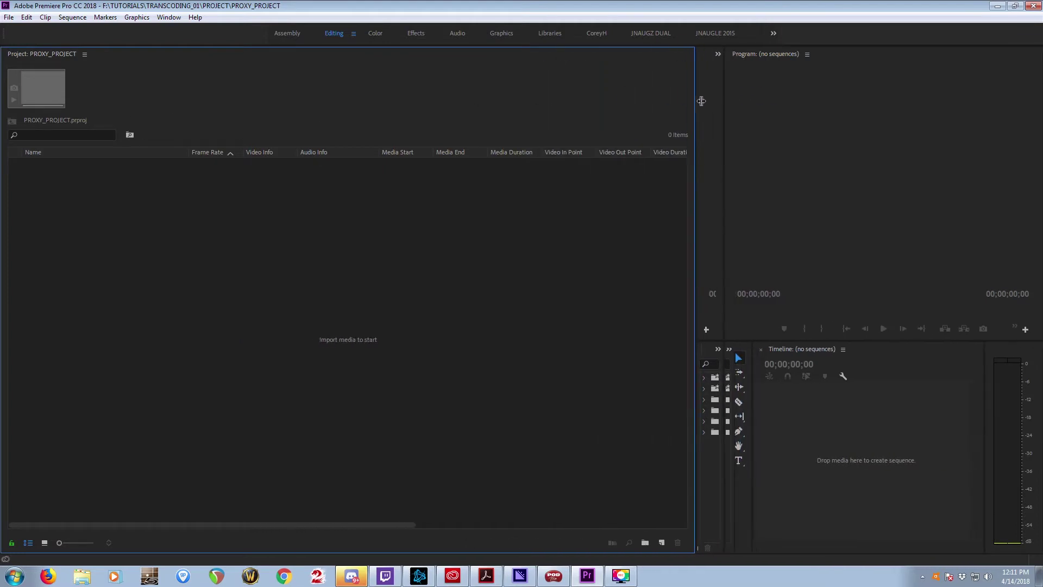
# Open the Metadata Display settings for the project columns and deselect all Premiere Pro Project Metadata properties
pyautogui.rightClick(343, 150)
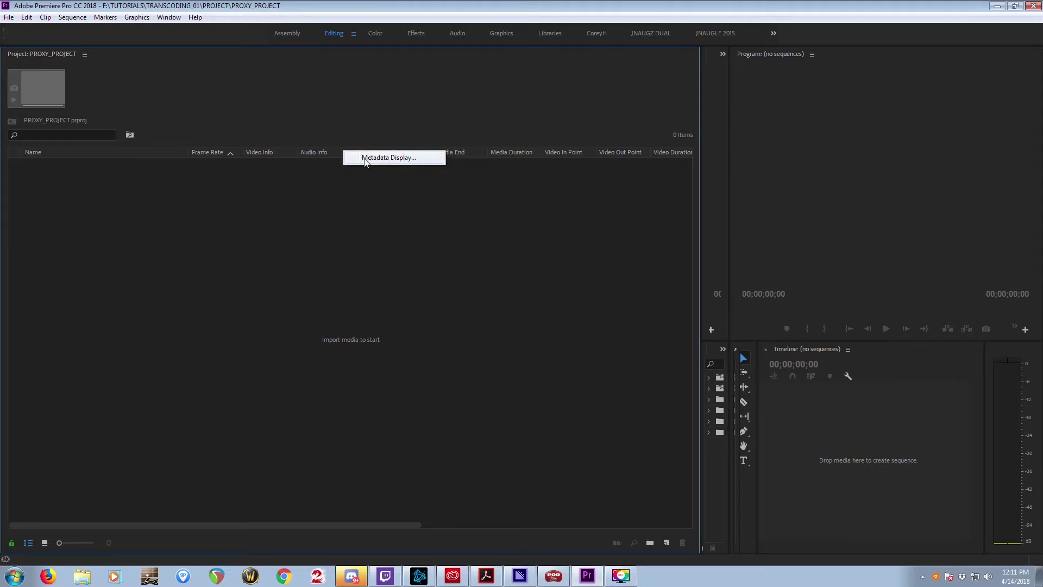
pyautogui.click(364, 157)
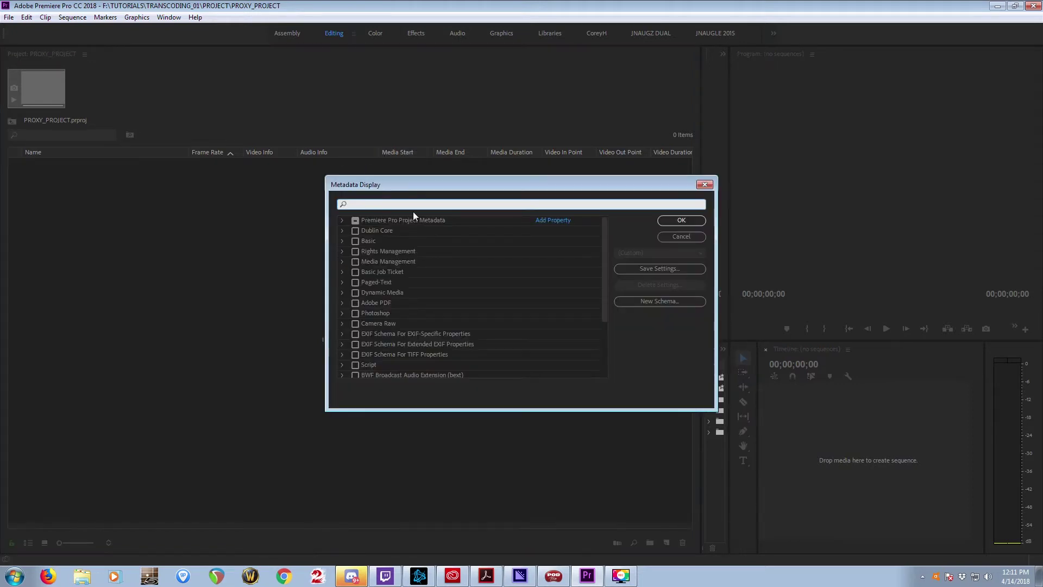
pyautogui.click(343, 218)
pyautogui.click(356, 220)
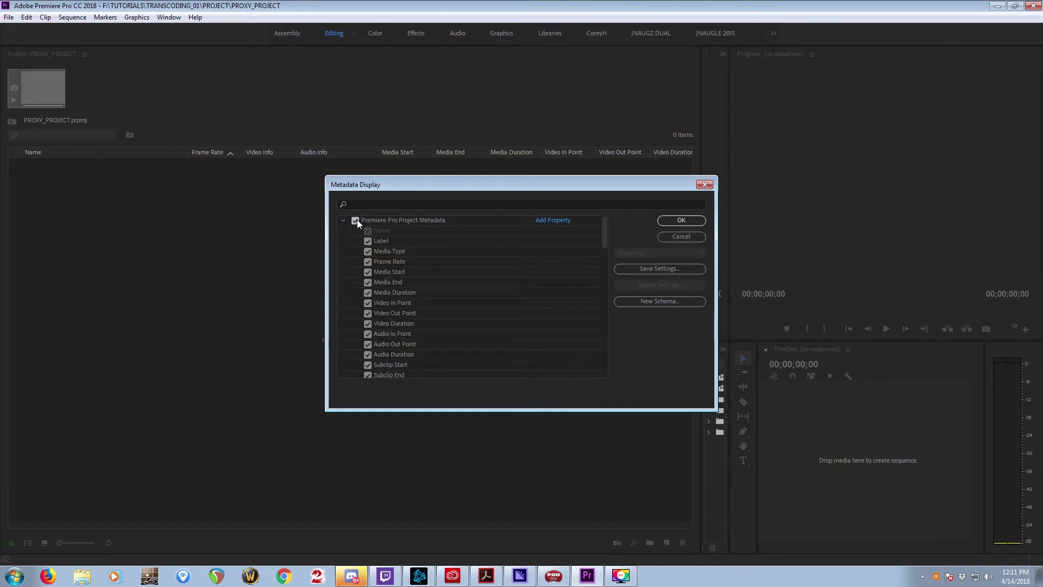
pyautogui.click(355, 220)
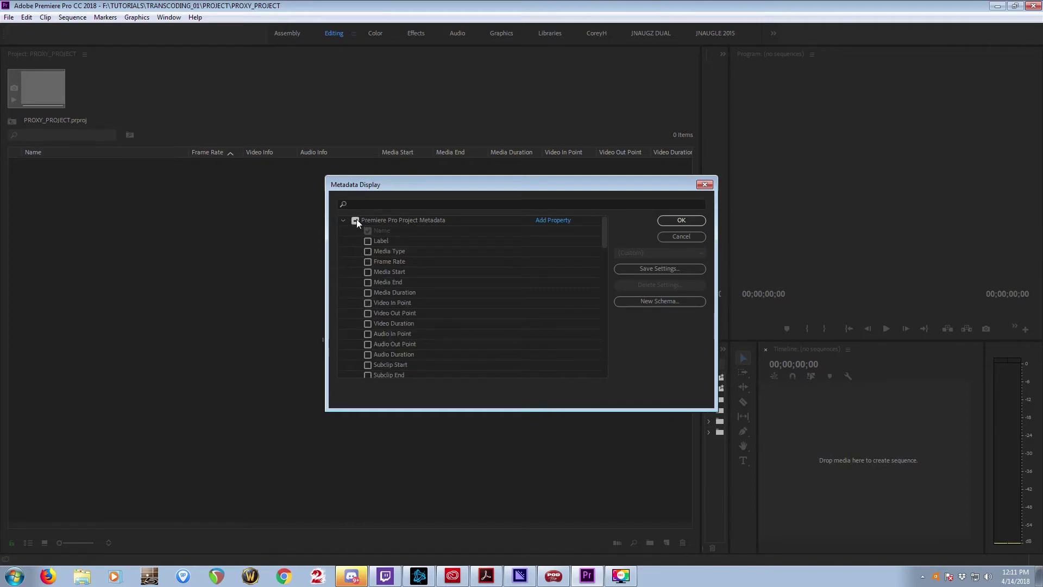
# Find and enable the Frame Rate, Audio Info and Video Info properties under Premiere Pro Project Metadata
pyautogui.click(378, 204)
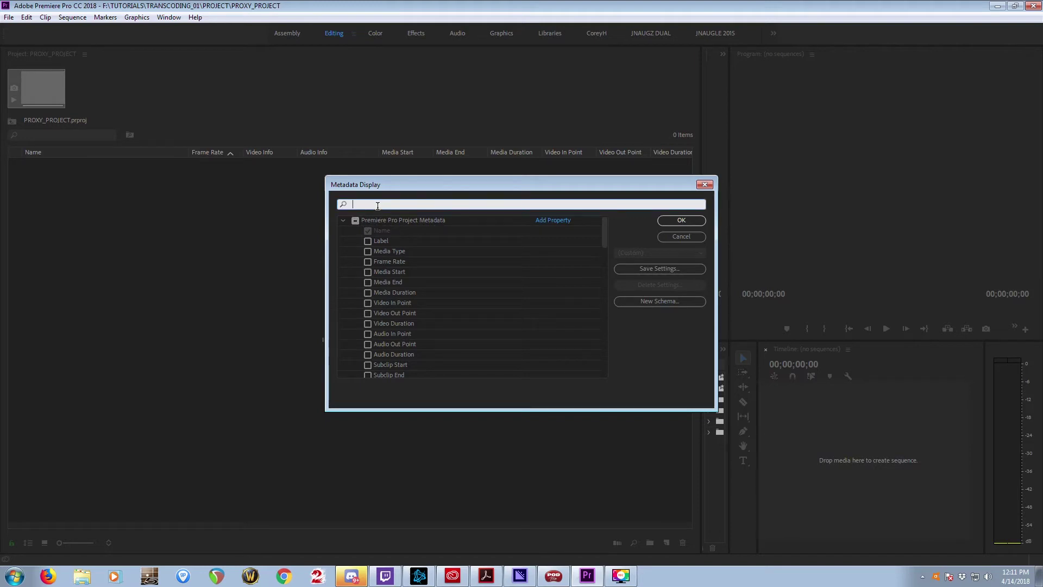
pyautogui.write('frame ra')
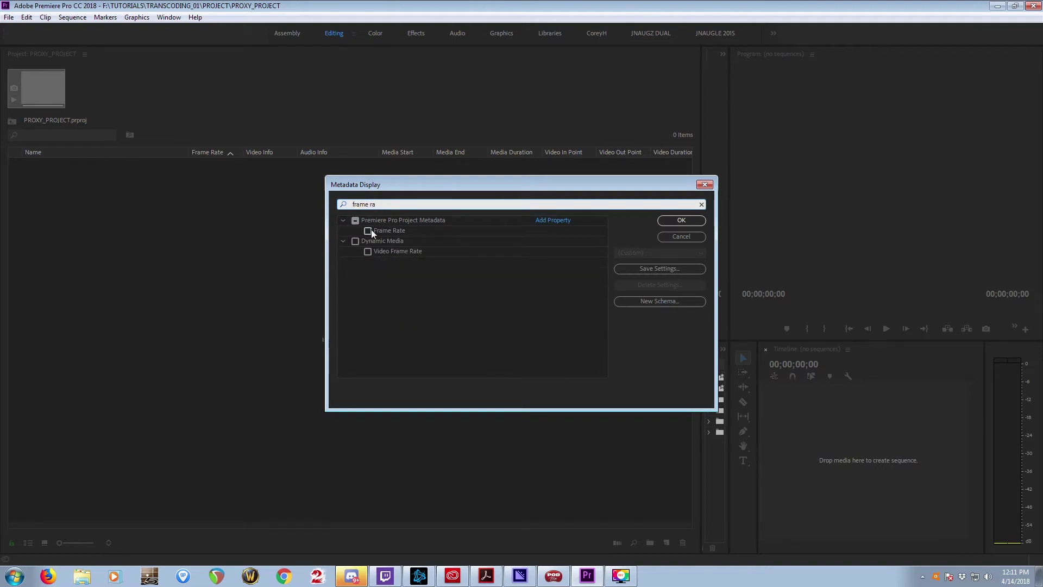
pyautogui.click(370, 230)
pyautogui.moveTo(381, 205); pyautogui.dragTo(332, 205)
pyautogui.write('audio')
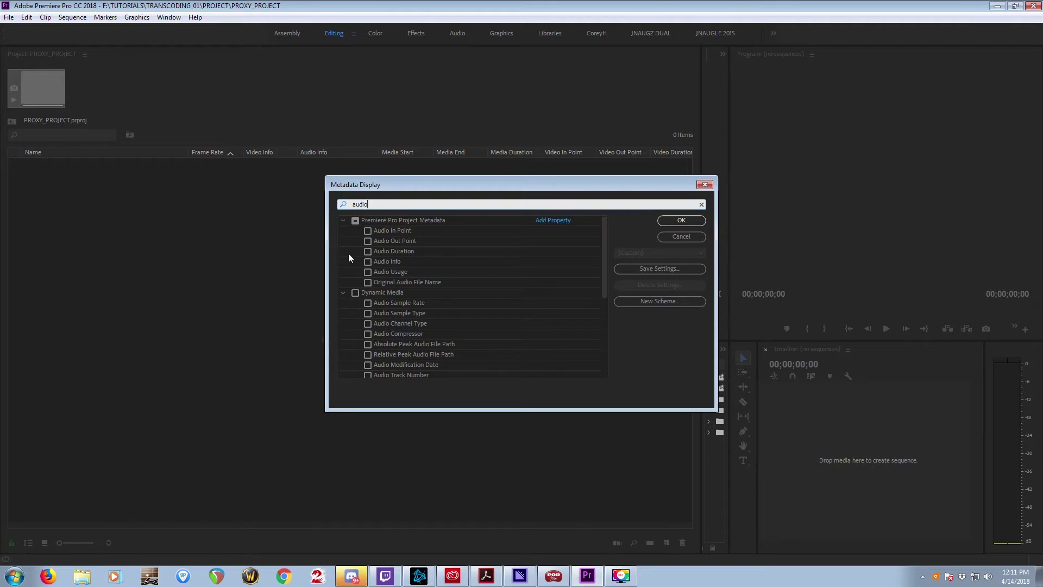
pyautogui.click(367, 261)
pyautogui.moveTo(380, 205); pyautogui.dragTo(339, 207)
pyautogui.write('video in')
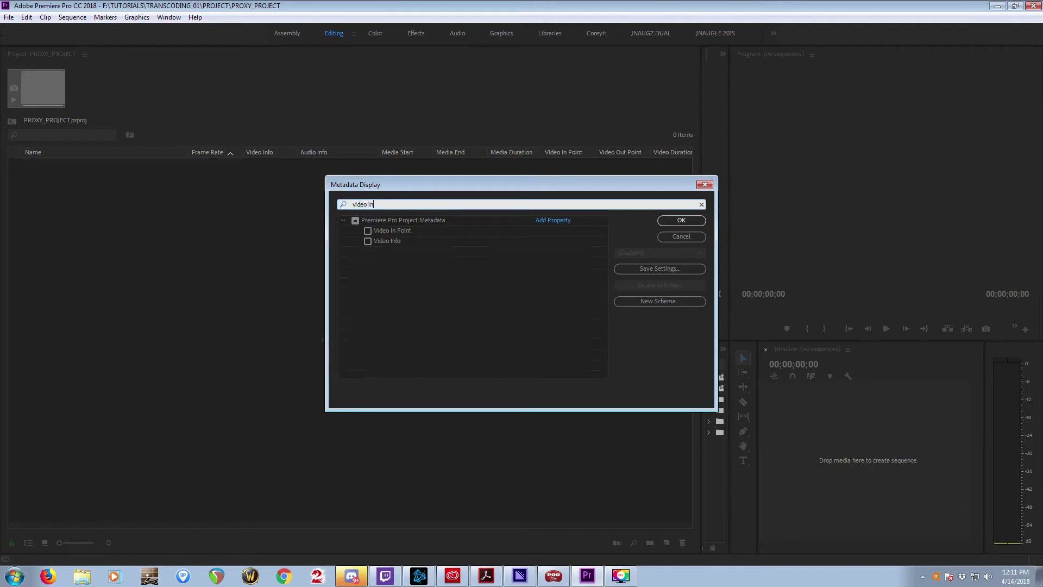
pyautogui.click(367, 242)
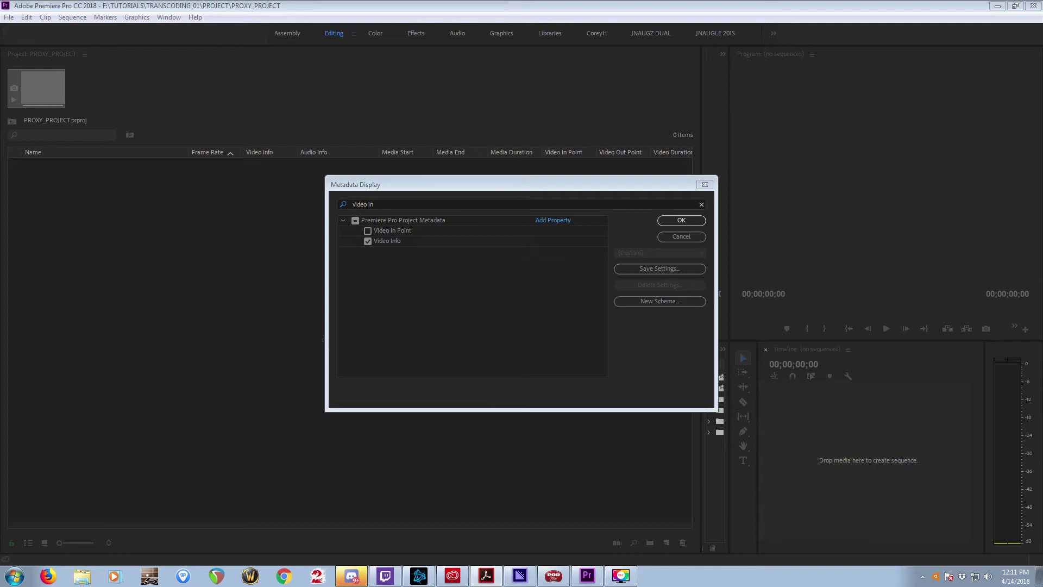
# Save and apply the metadata selection as the preset TRANSCODE ESSENTIALS, and widen the Frame Rate column
pyautogui.click(639, 268)
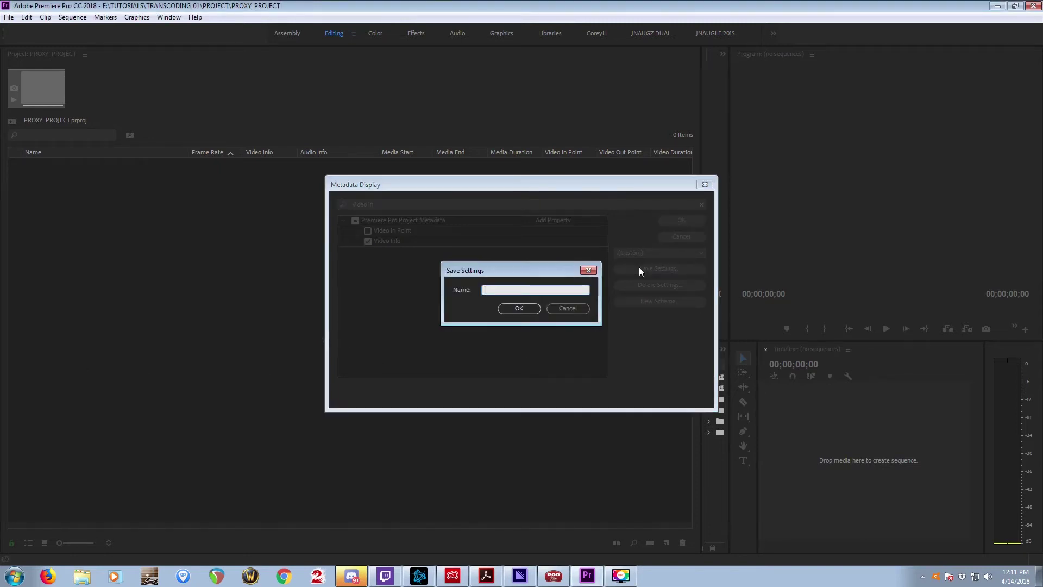
pyautogui.write('TRANSCODE ESSENTIALS')
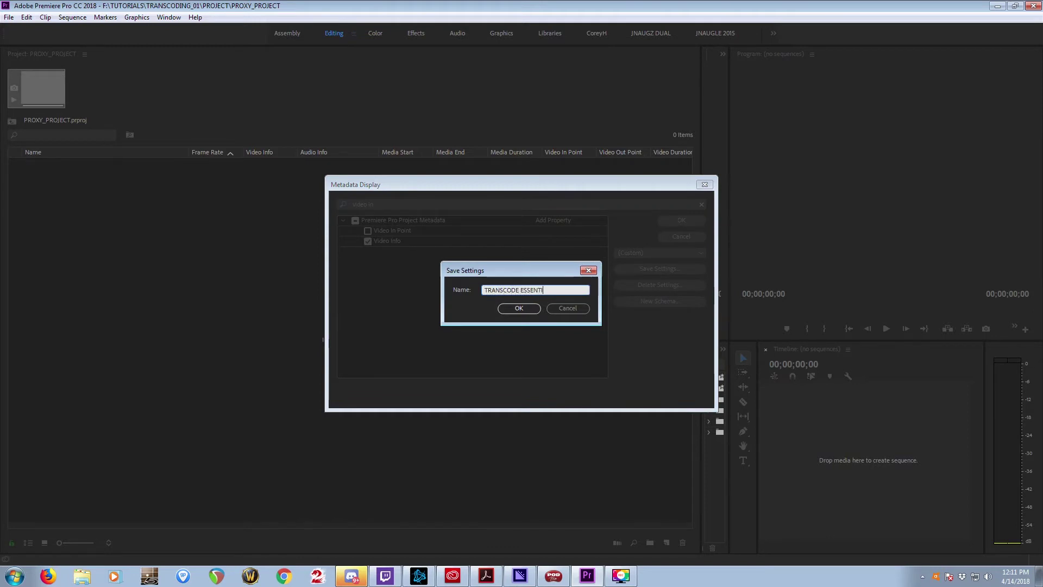
pyautogui.click(519, 308)
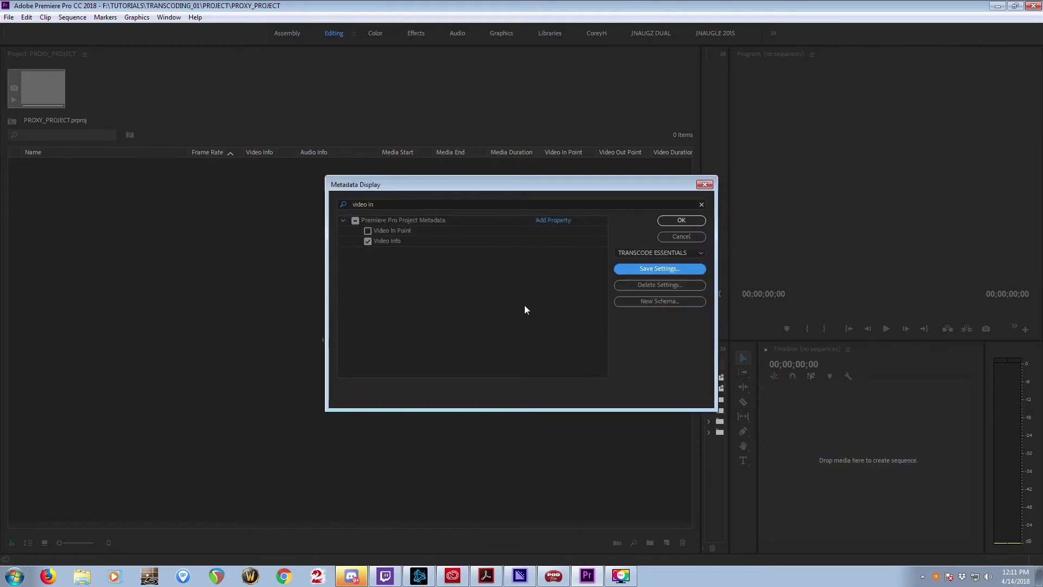
pyautogui.click(681, 220)
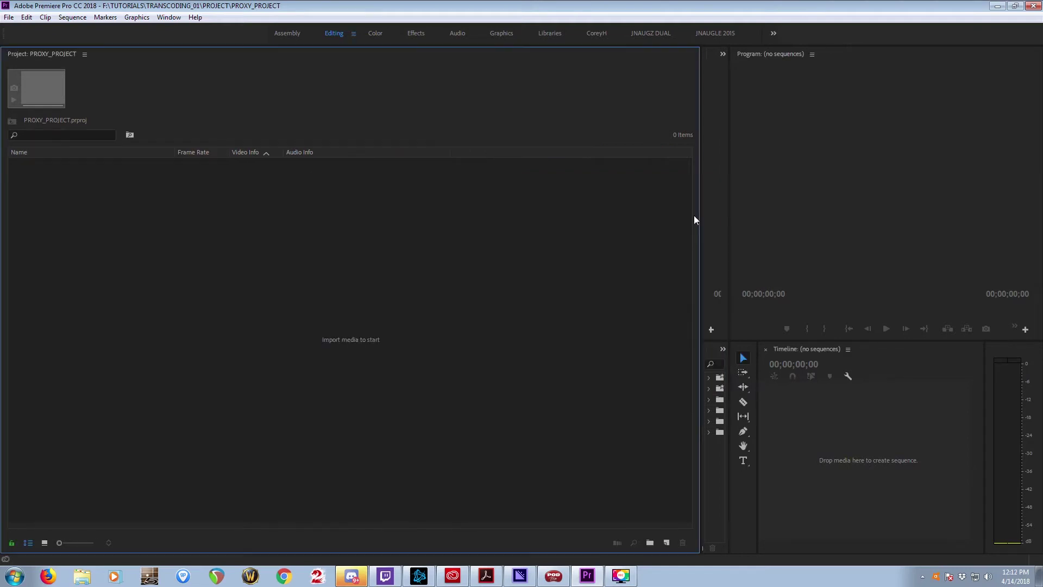
pyautogui.moveTo(228, 154); pyautogui.dragTo(368, 153)
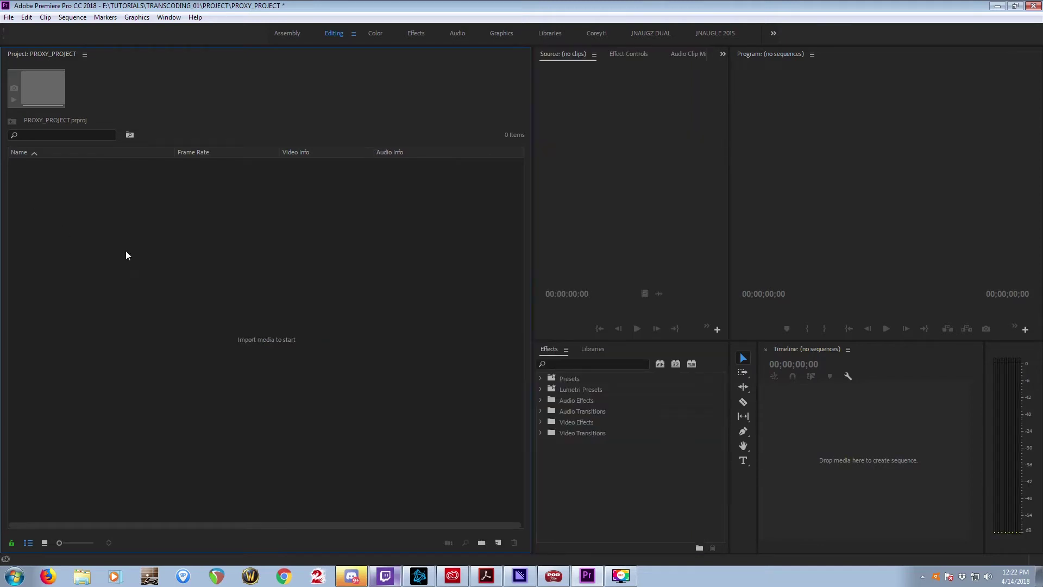
# Import the A_CAM folder from F:\TUTORIALS\TRANSCODING_01\FOOTAGE into the project as a bin
pyautogui.doubleClick(125, 255)
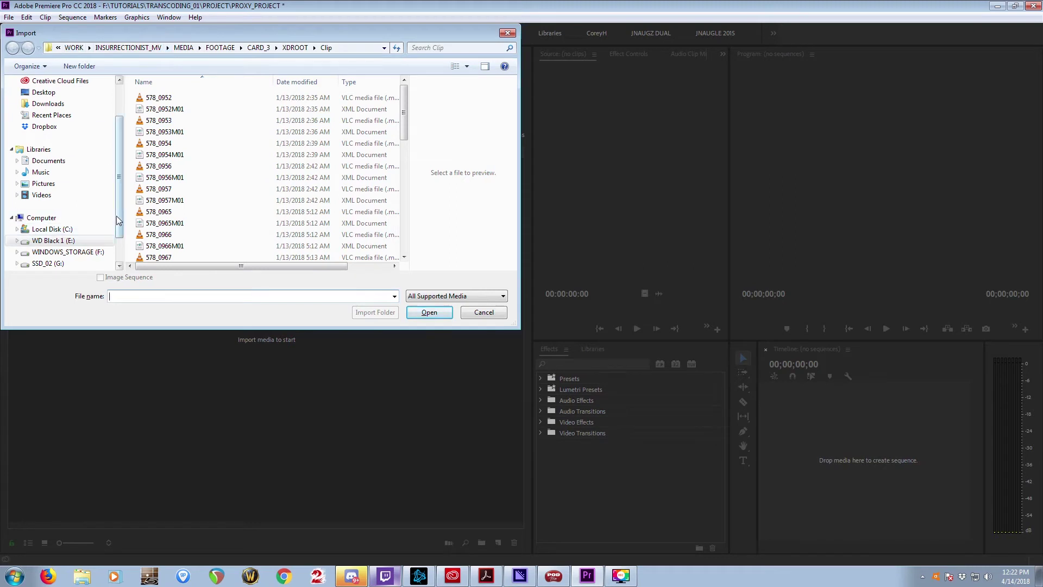
pyautogui.scroll(-1, 116, 220)
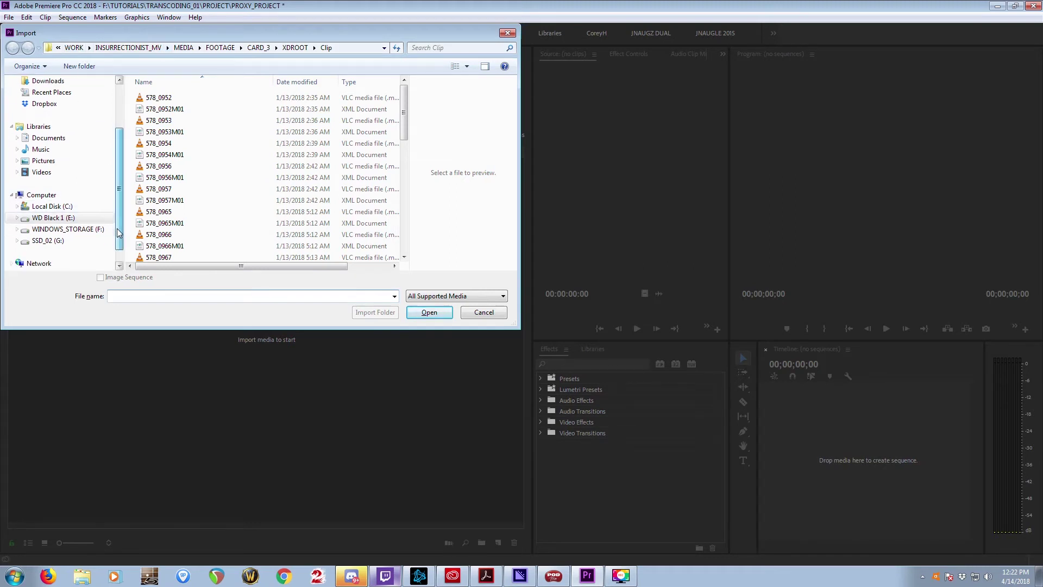
pyautogui.click(52, 230)
pyautogui.doubleClick(155, 193)
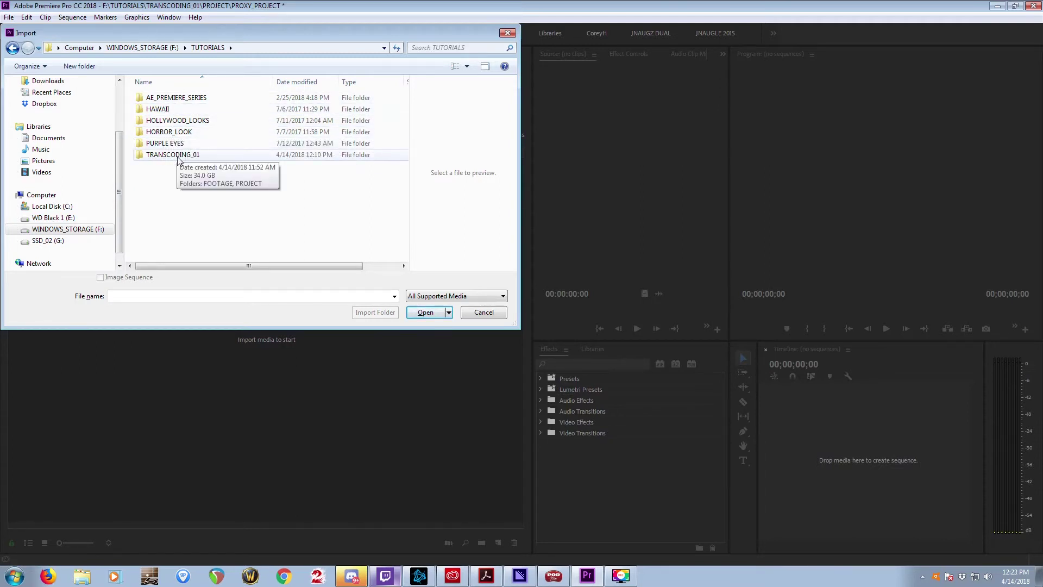
pyautogui.doubleClick(178, 155)
pyautogui.doubleClick(166, 99)
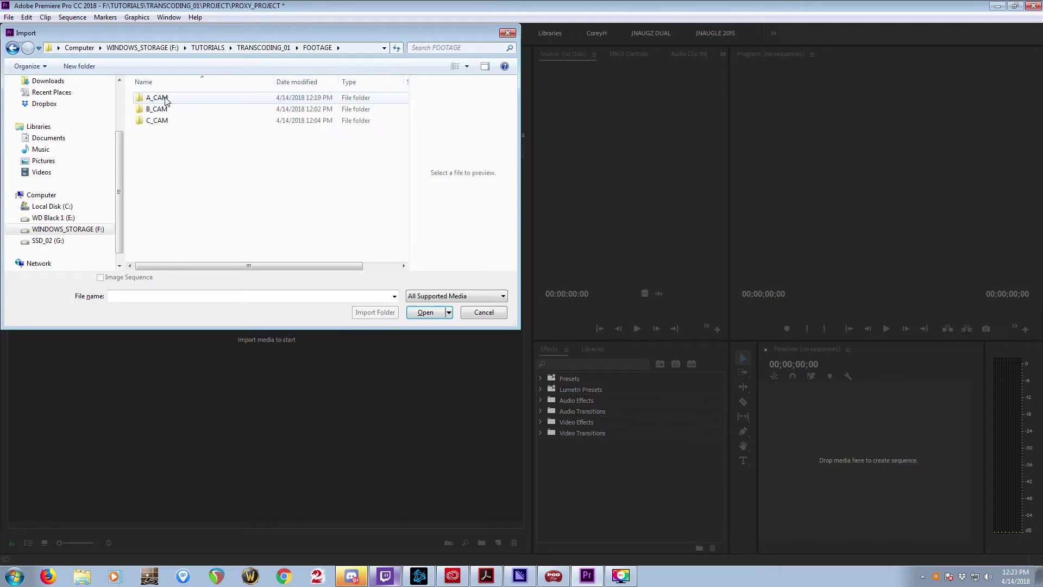
pyautogui.moveTo(158, 163); pyautogui.dragTo(161, 99)
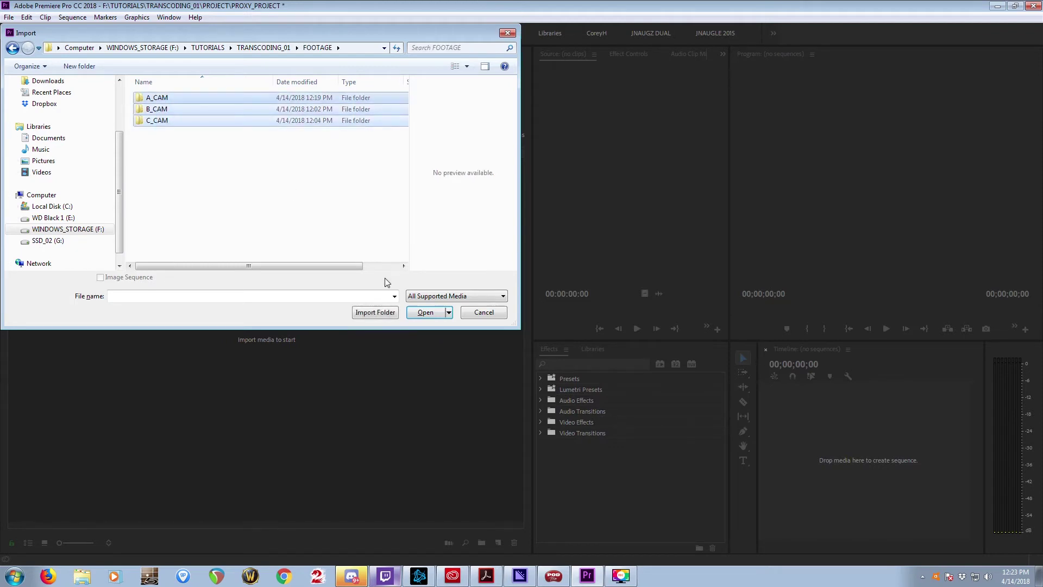
pyautogui.click(229, 171)
pyautogui.click(265, 48)
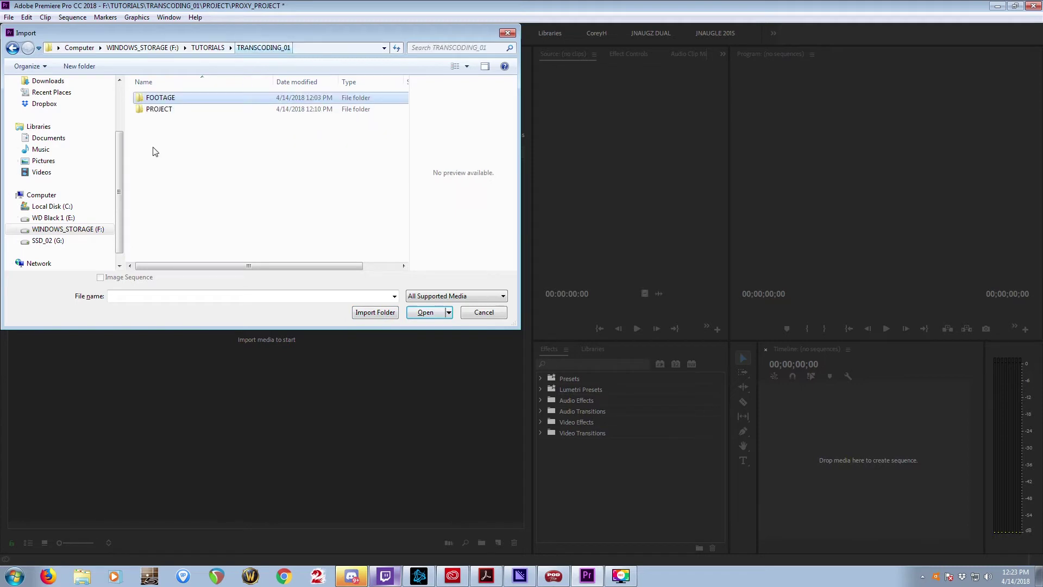
pyautogui.doubleClick(152, 100)
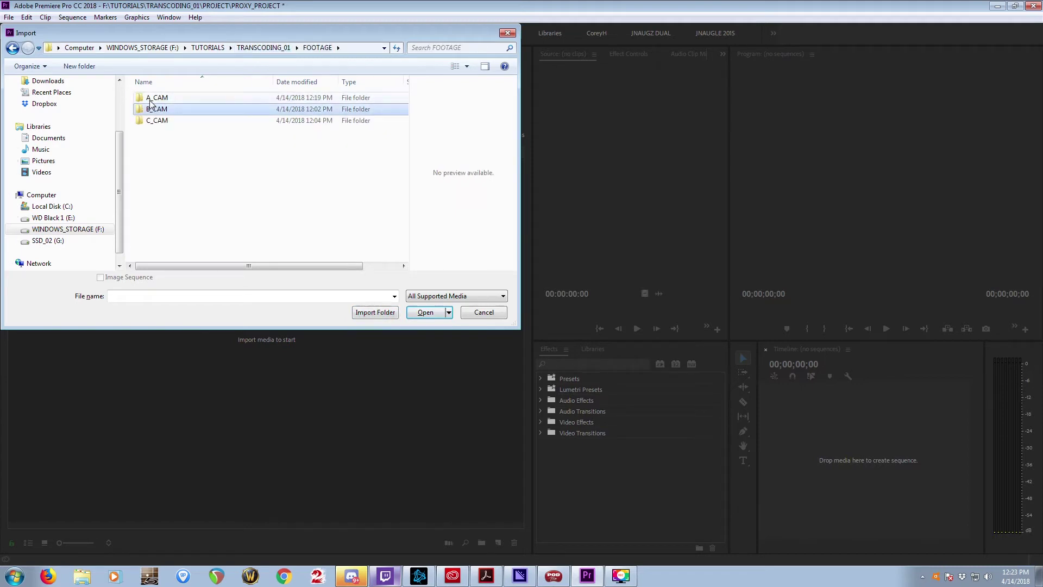
pyautogui.click(359, 312)
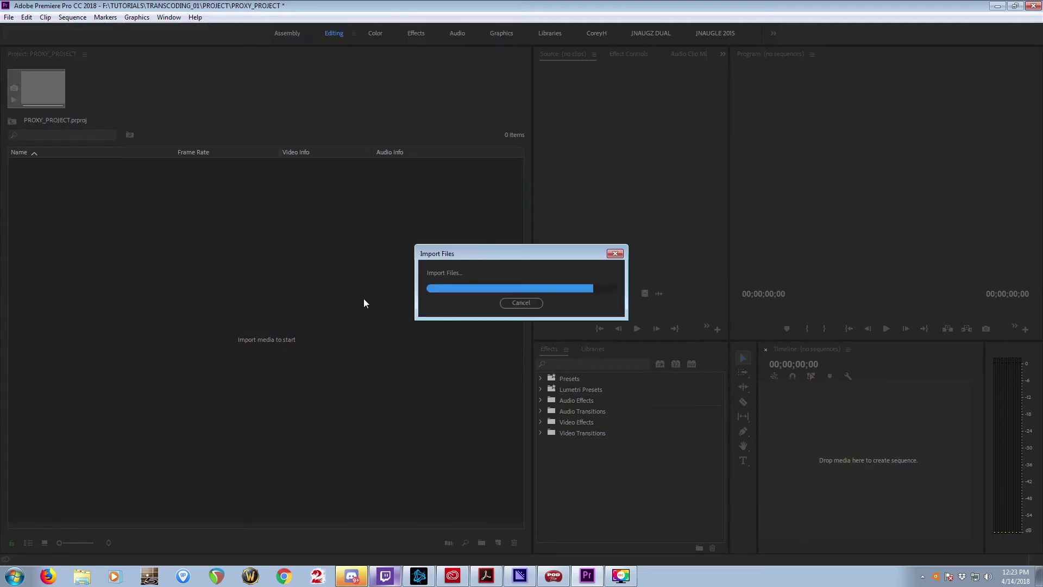
pyautogui.click(523, 345)
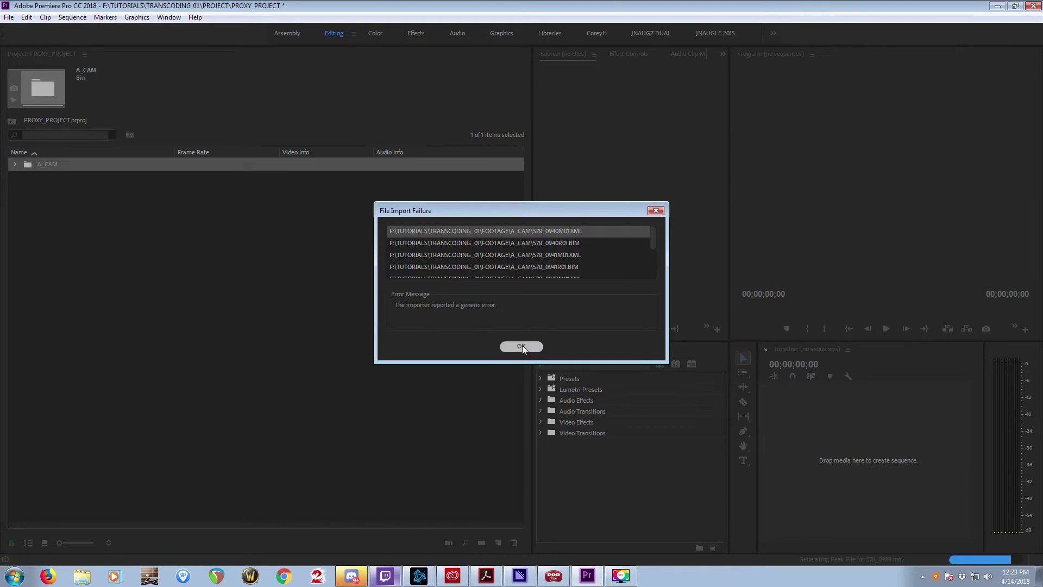
# Import the B_CAM folder from the FOOTAGE folder into the project as a bin
pyautogui.doubleClick(344, 281)
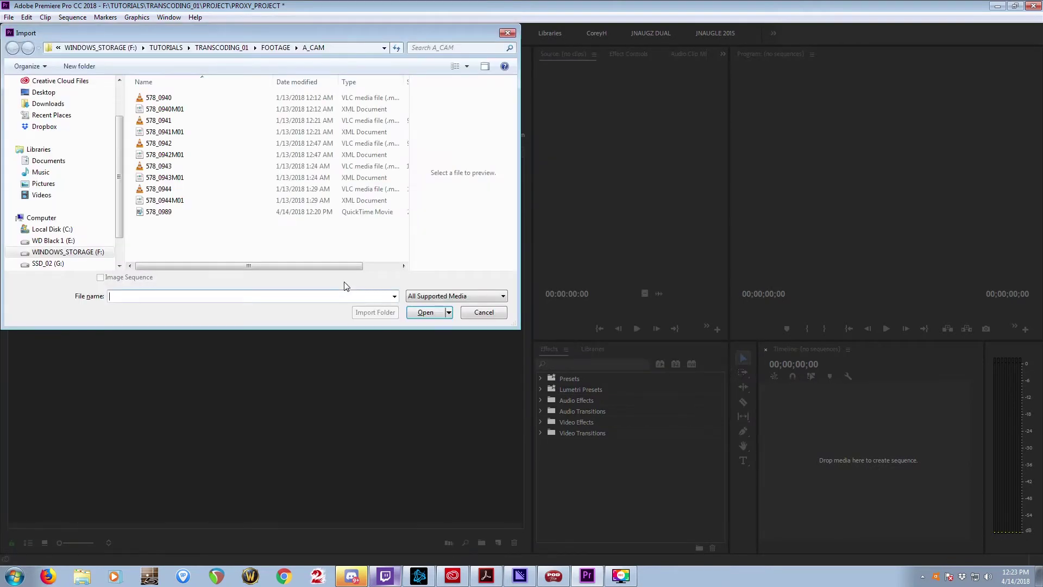
pyautogui.click(267, 48)
pyautogui.click(247, 109)
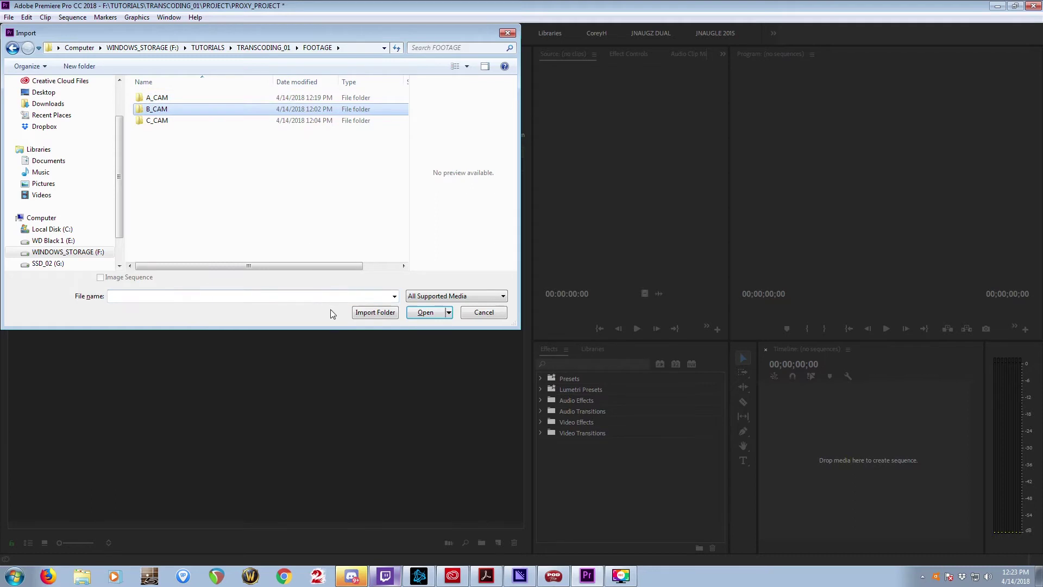
pyautogui.click(371, 313)
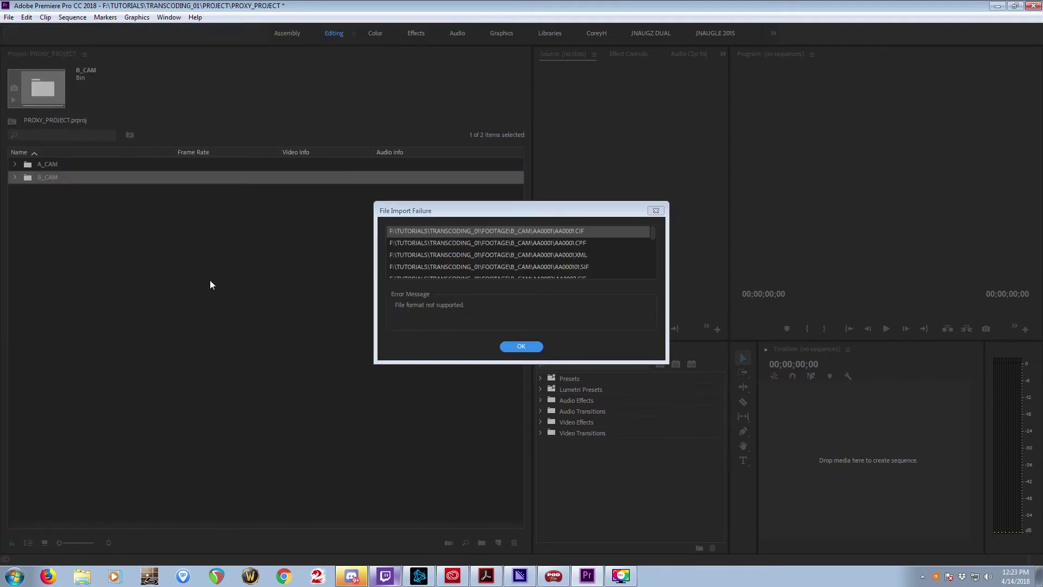
pyautogui.click(509, 349)
# Import the C_CAM folder from the FOOTAGE folder into the project as a bin
pyautogui.doubleClick(408, 327)
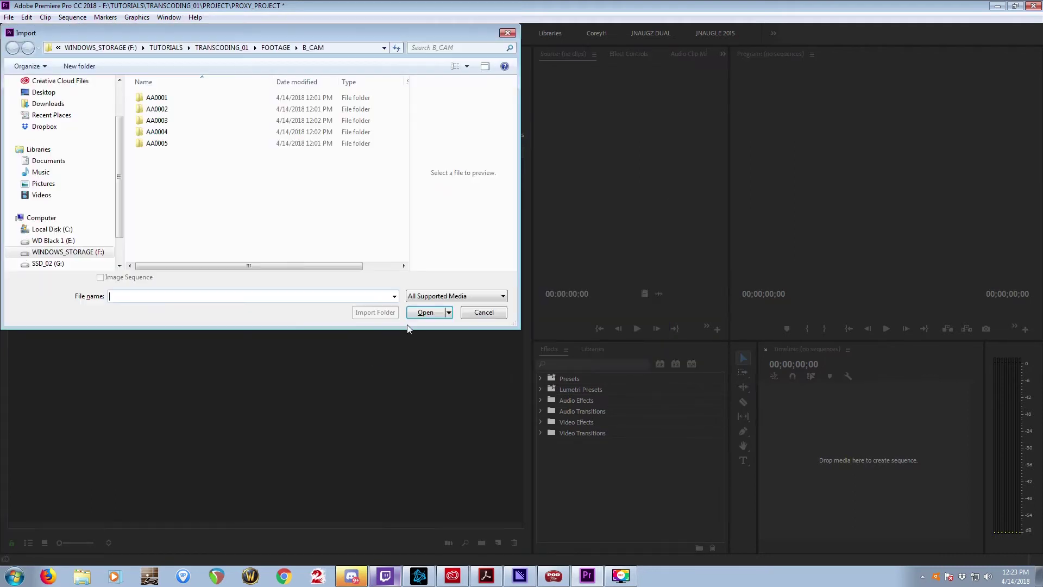
pyautogui.click(275, 48)
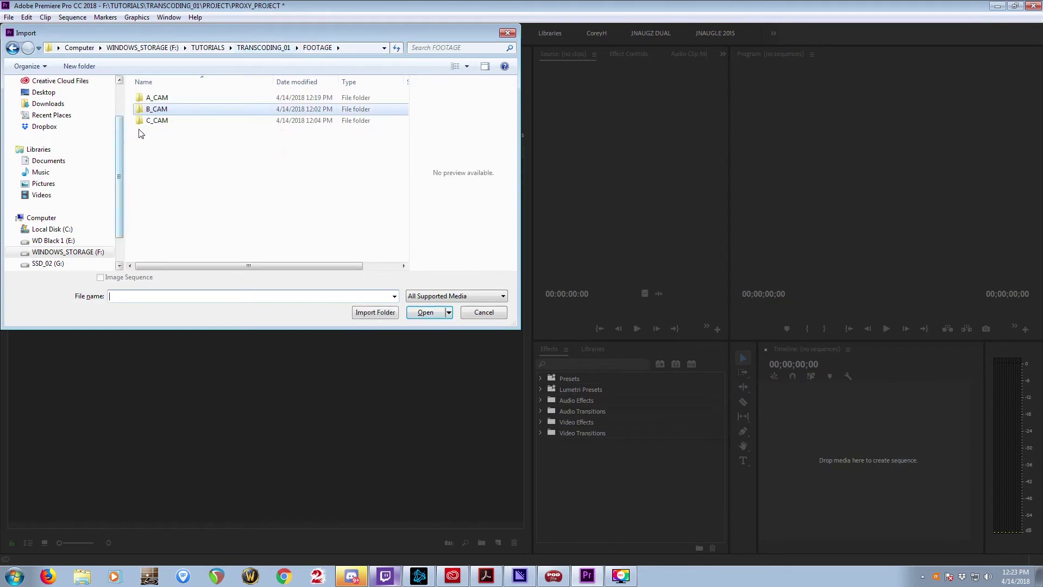
pyautogui.click(156, 120)
pyautogui.click(358, 313)
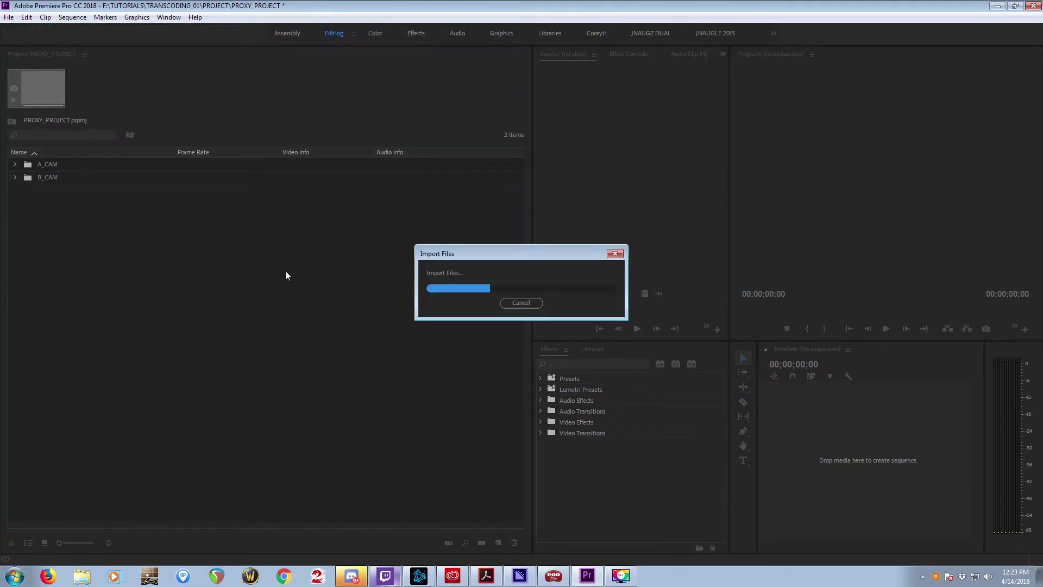
# Create a bin named FOOTAGE, move the A_CAM, B_CAM and C_CAM bins into it, and save the project
pyautogui.click(68, 211)
pyautogui.hotkey('ctrl', 'b')
pyautogui.write('FOOTAGE')
pyautogui.moveTo(38, 226); pyautogui.dragTo(49, 189)
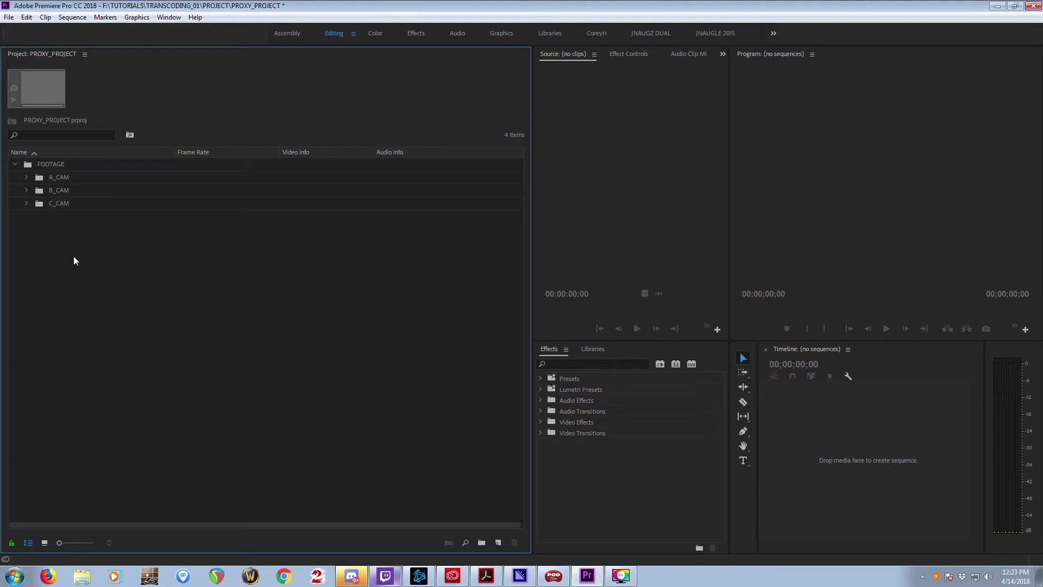
pyautogui.hotkey('ctrl', 's')
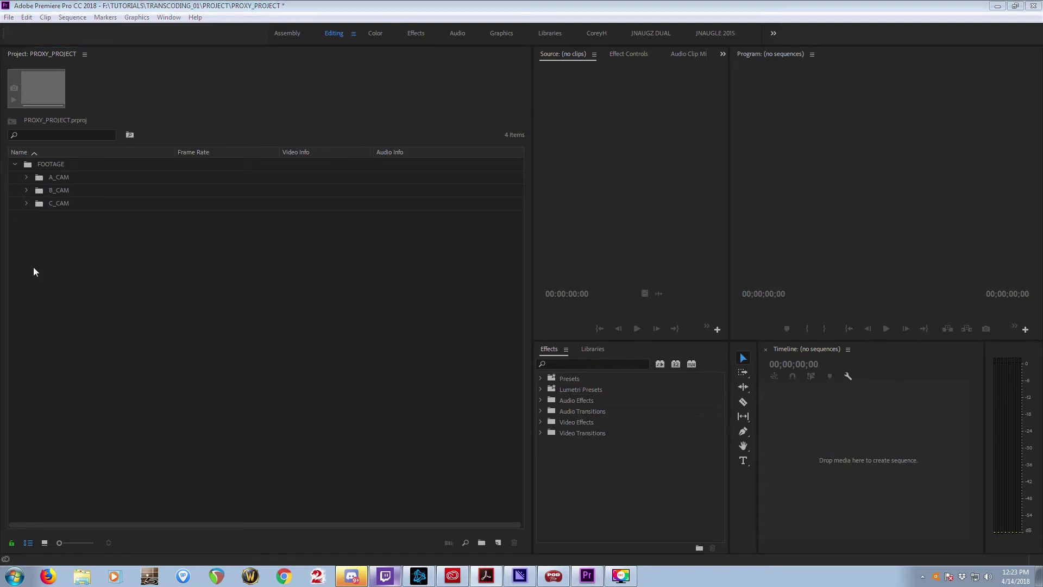
# Expand the A_CAM bin, compare its clips' video and audio properties, and sort them by Video Info in ascending order
pyautogui.click(26, 177)
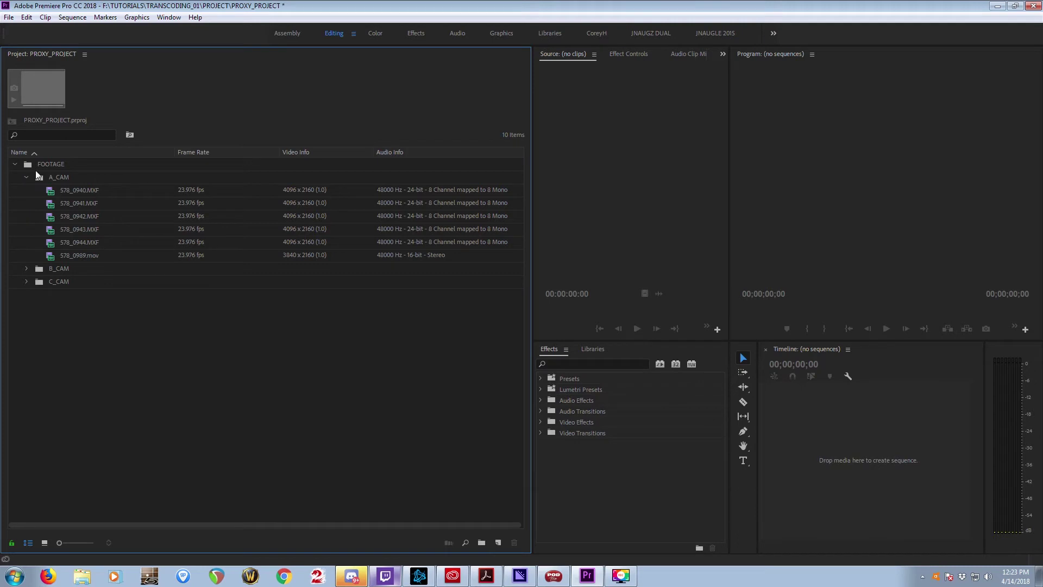
pyautogui.click(282, 190)
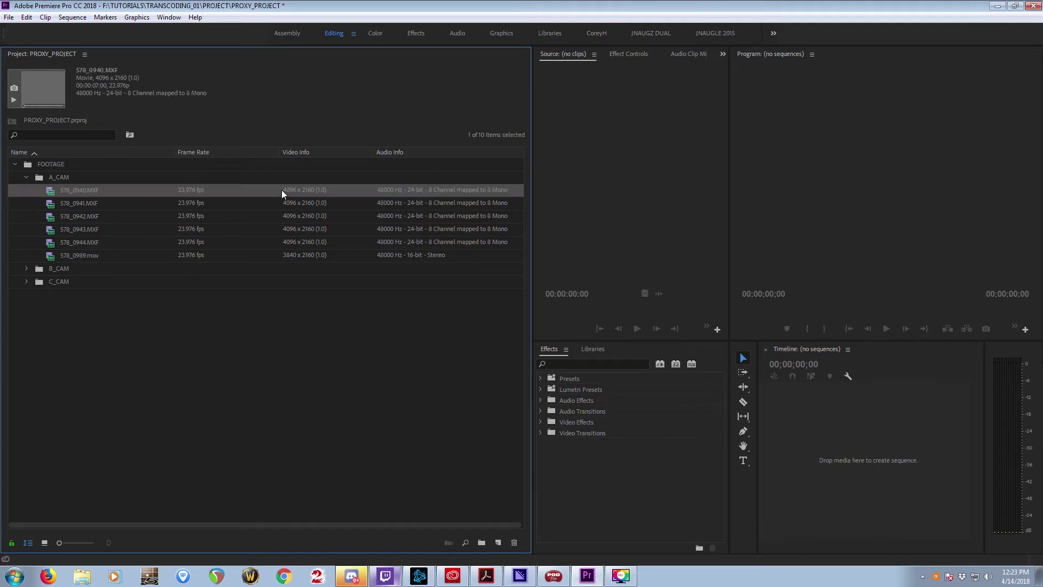
pyautogui.click(273, 241)
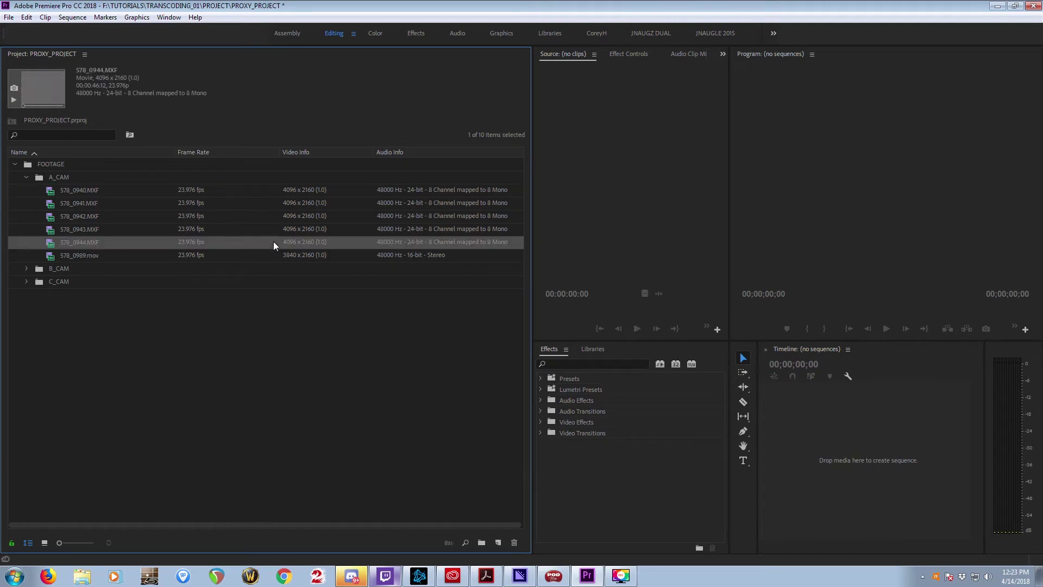
pyautogui.click(328, 255)
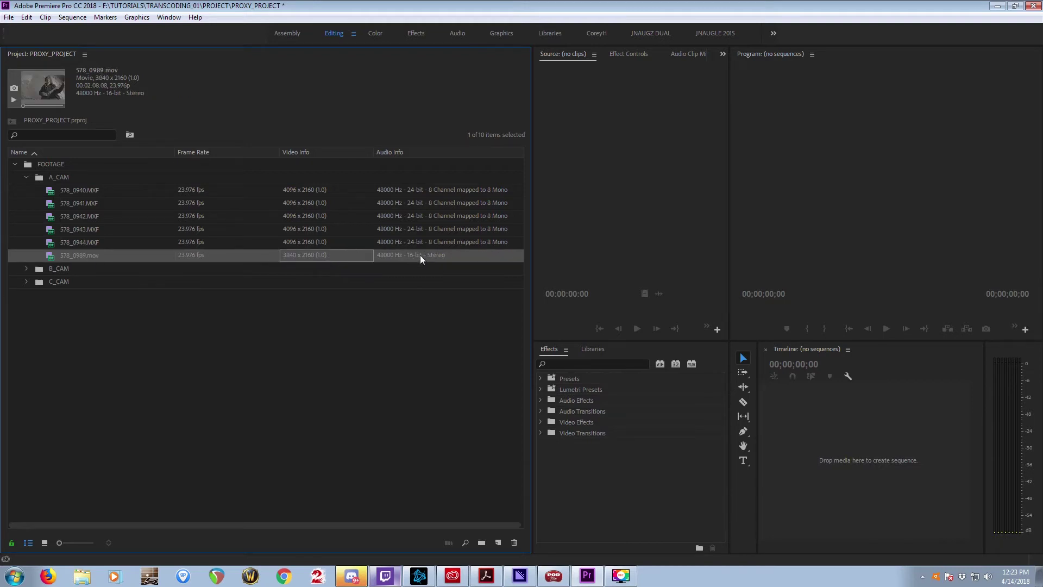
pyautogui.click(426, 190)
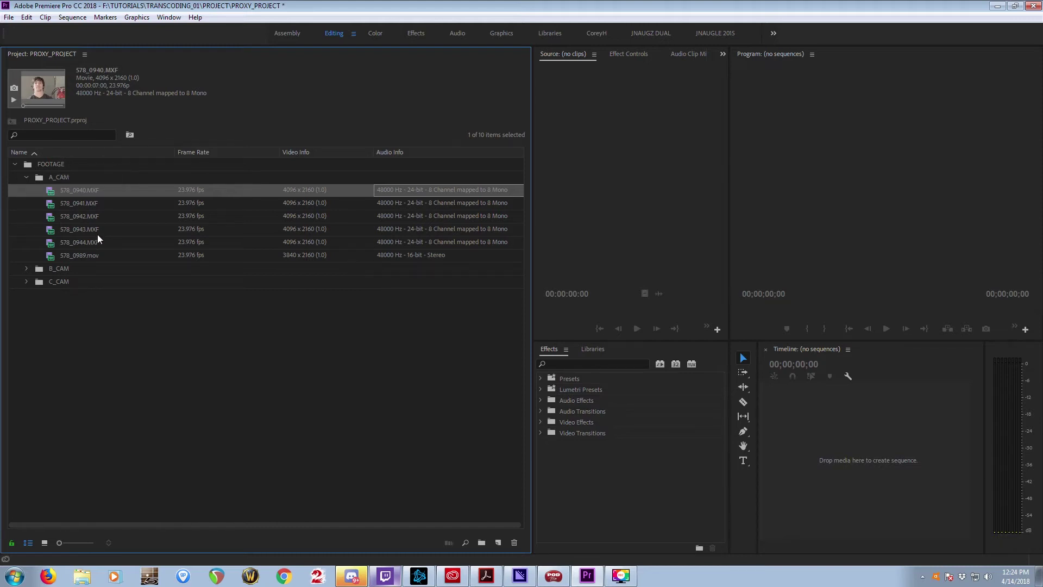
pyautogui.click(315, 153)
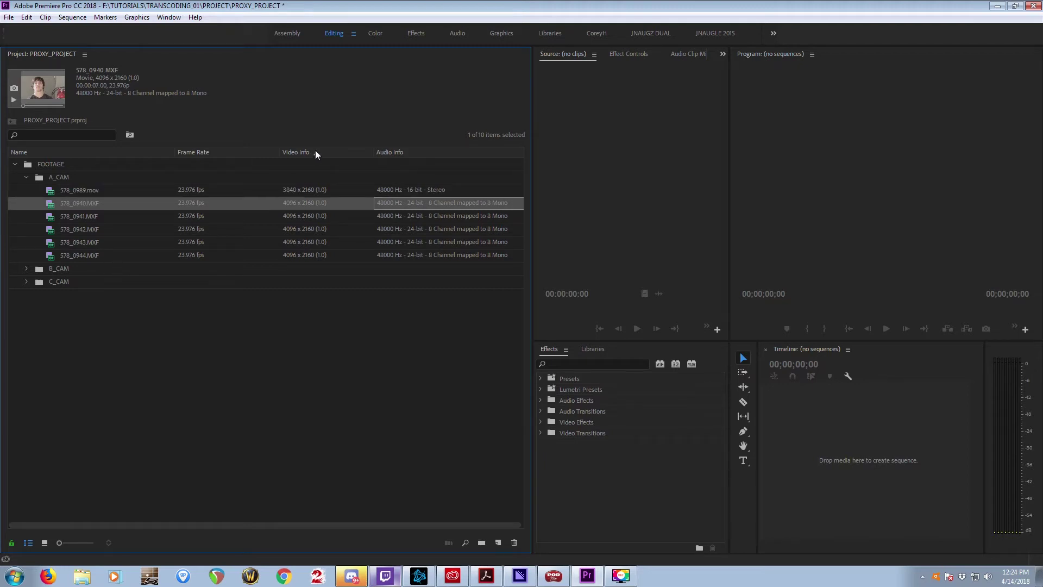
pyautogui.click(315, 153)
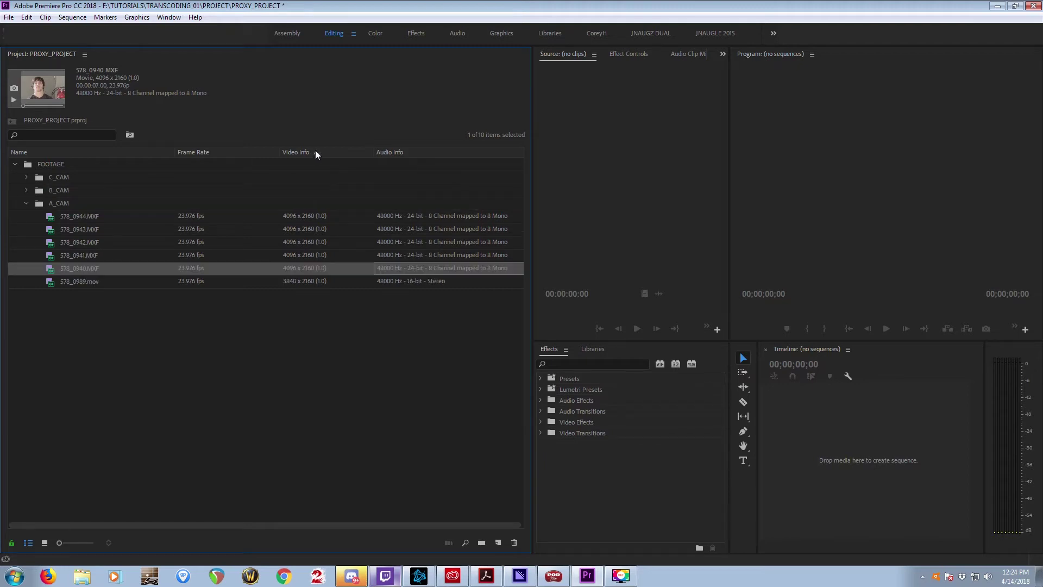
pyautogui.click(315, 150)
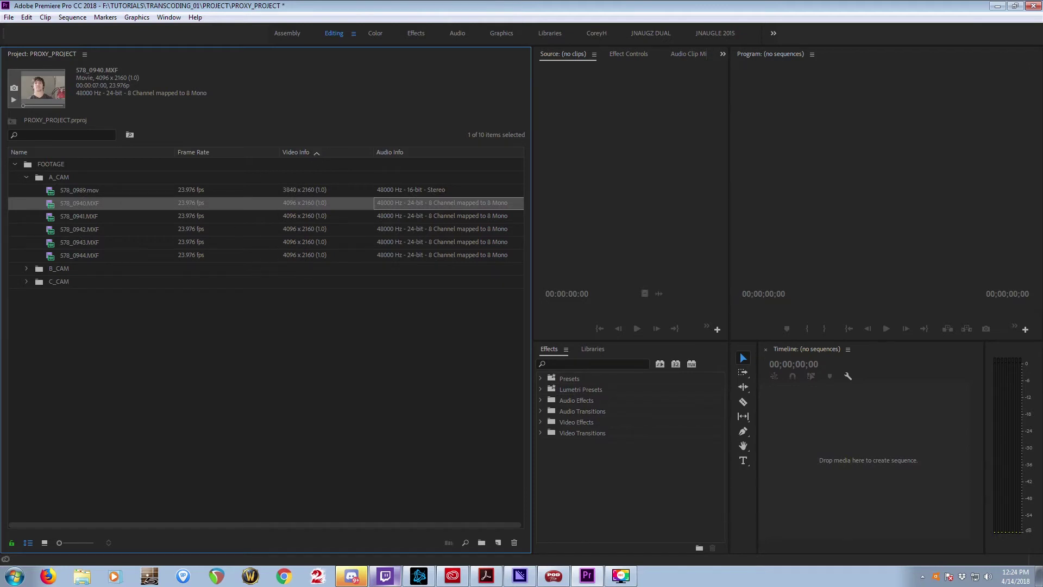
pyautogui.click(410, 379)
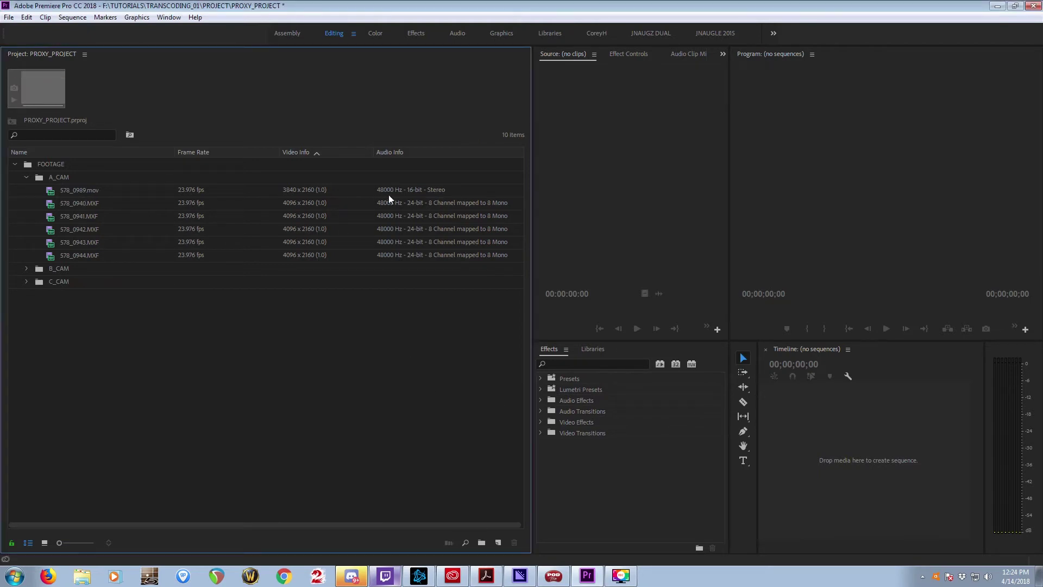
# Select the five 4096 x 2160 MXF clips in the A_CAM bin and open their media export settings
pyautogui.click(249, 205)
pyautogui.keyDown('shift'); pyautogui.click(246, 256); pyautogui.keyUp('shift')
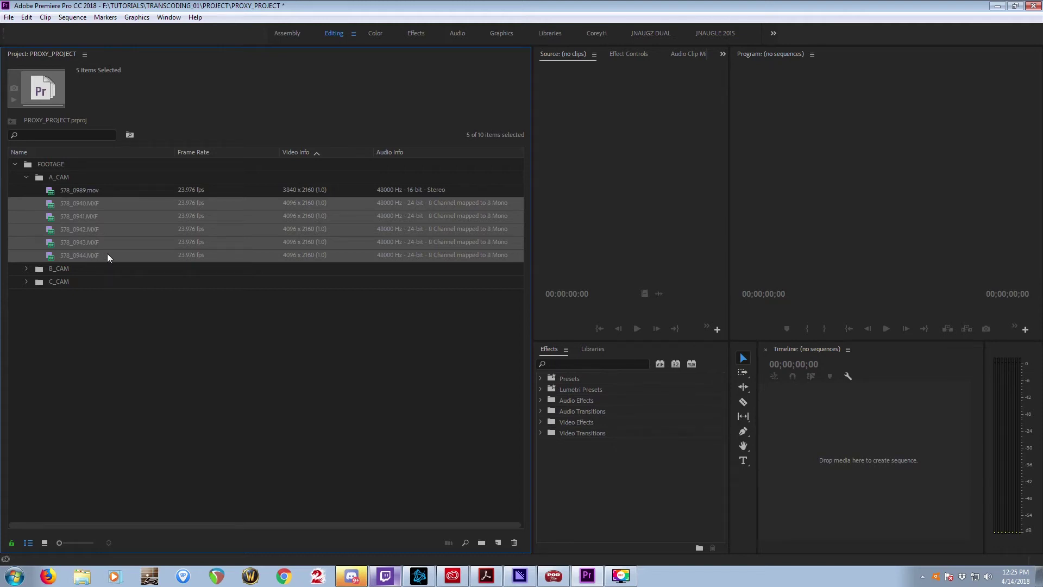
pyautogui.hotkey('ctrl', 'm')
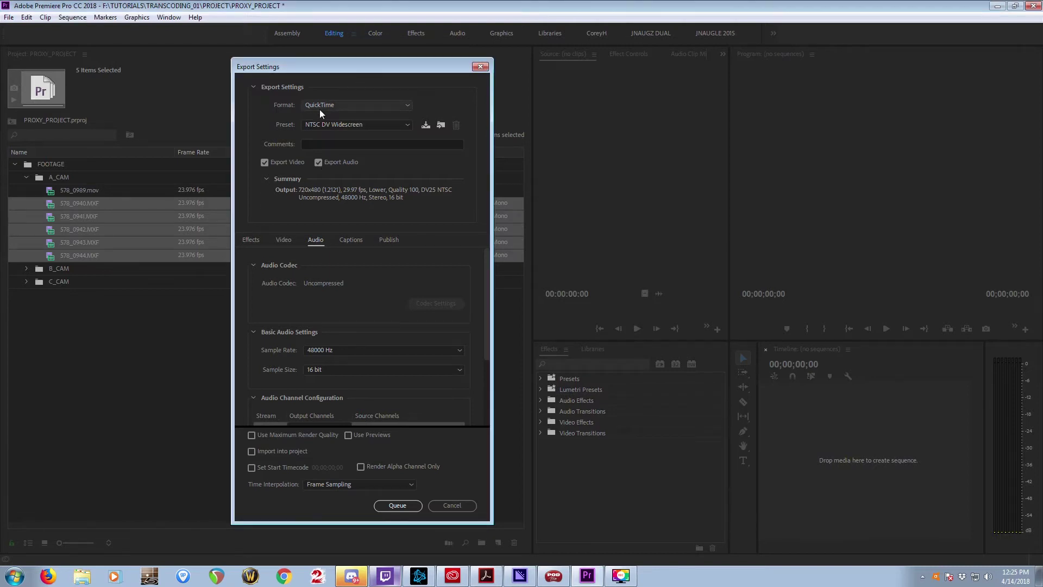
# Set the QuickTime export's video codec to GoPro CineForm and its quality to 3
pyautogui.click(290, 238)
pyautogui.click(348, 283)
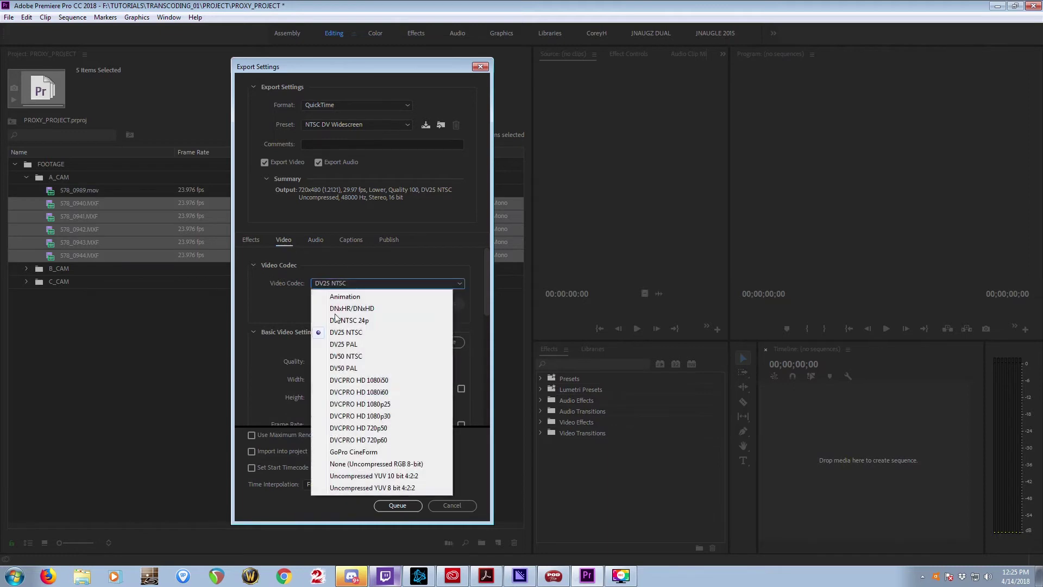
pyautogui.click(289, 314)
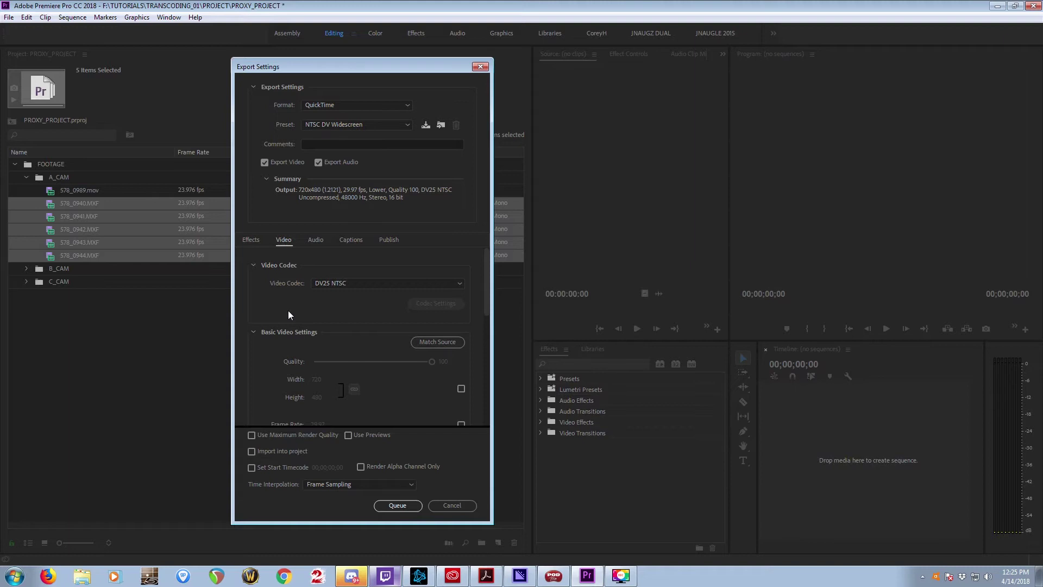
pyautogui.click(409, 285)
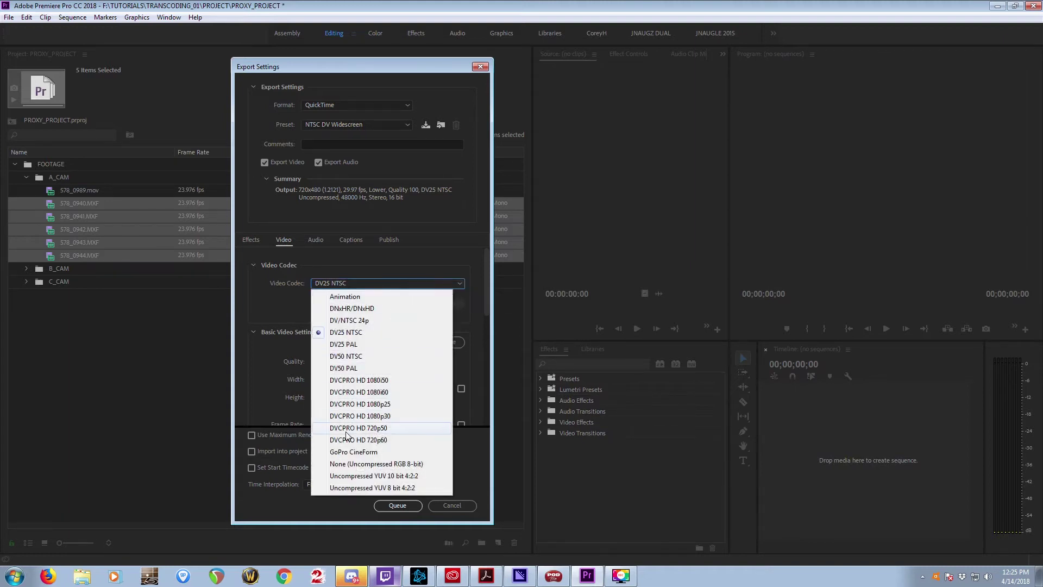
pyautogui.click(351, 452)
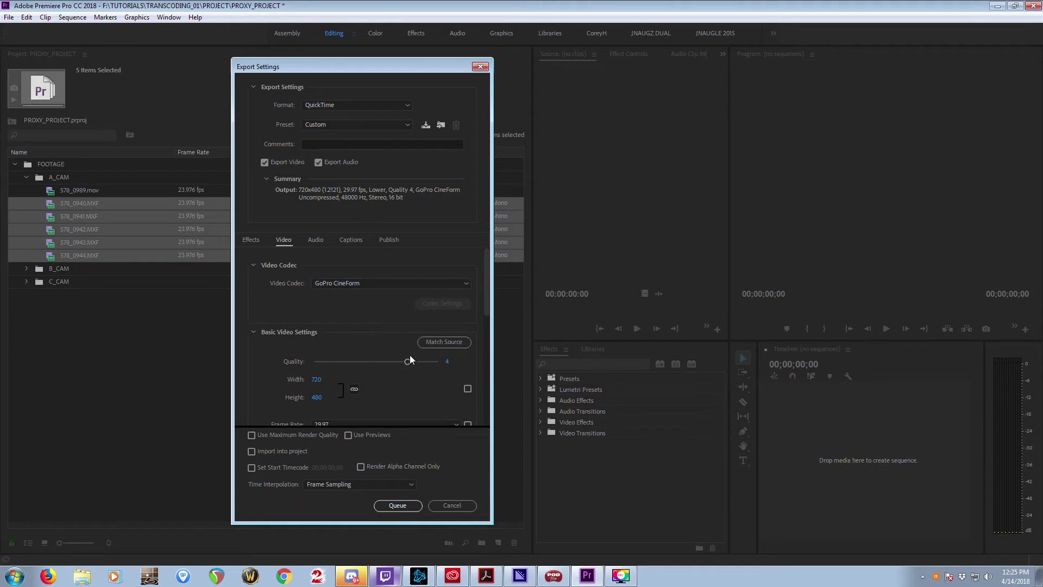
pyautogui.moveTo(392, 361); pyautogui.dragTo(384, 360)
# Match the basic video settings to the source and enlarge the Export Settings dialog
pyautogui.scroll(-2, 369, 344)
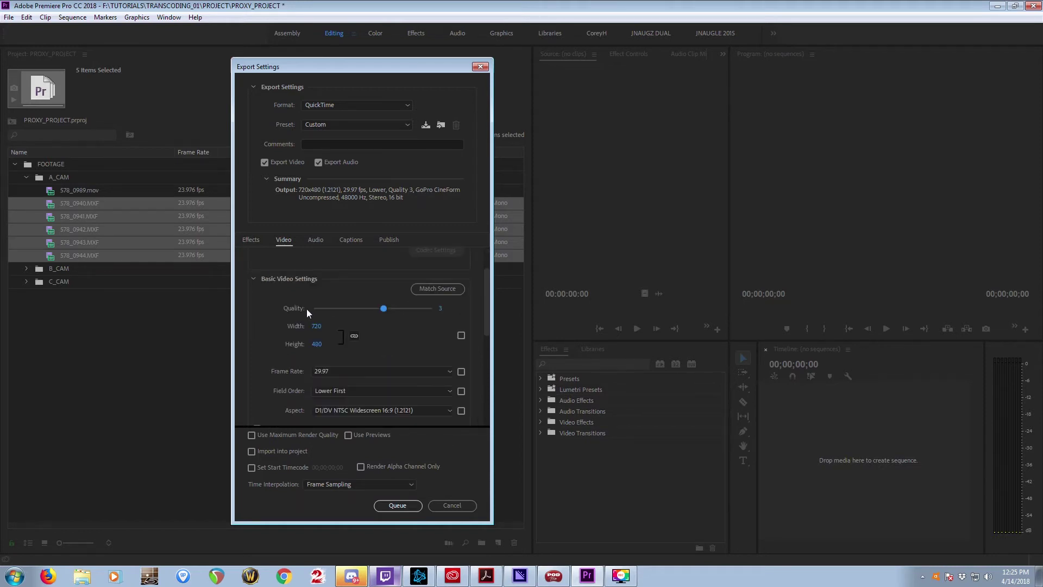
pyautogui.click(442, 289)
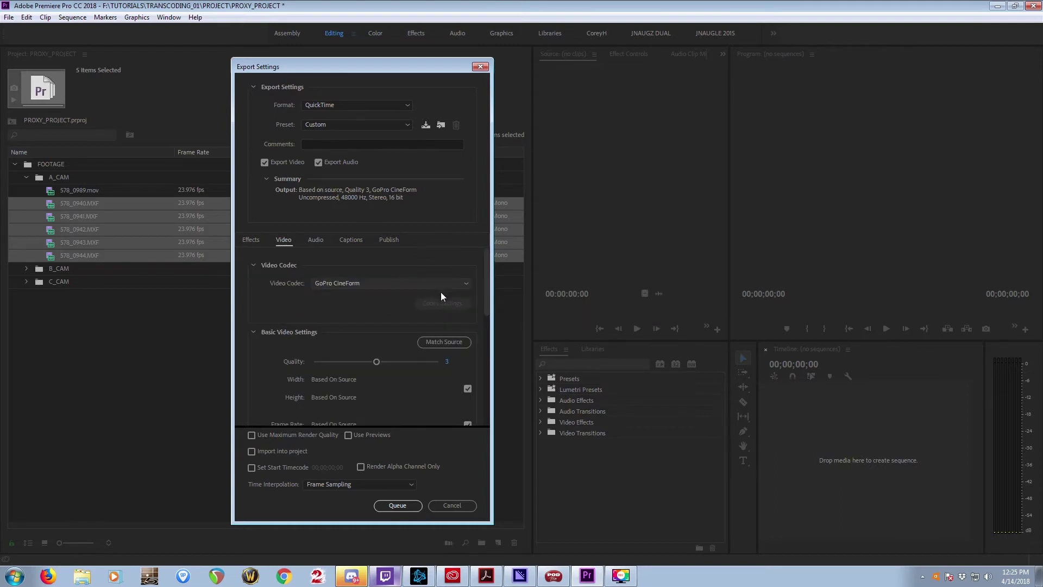
pyautogui.scroll(-2, 391, 382)
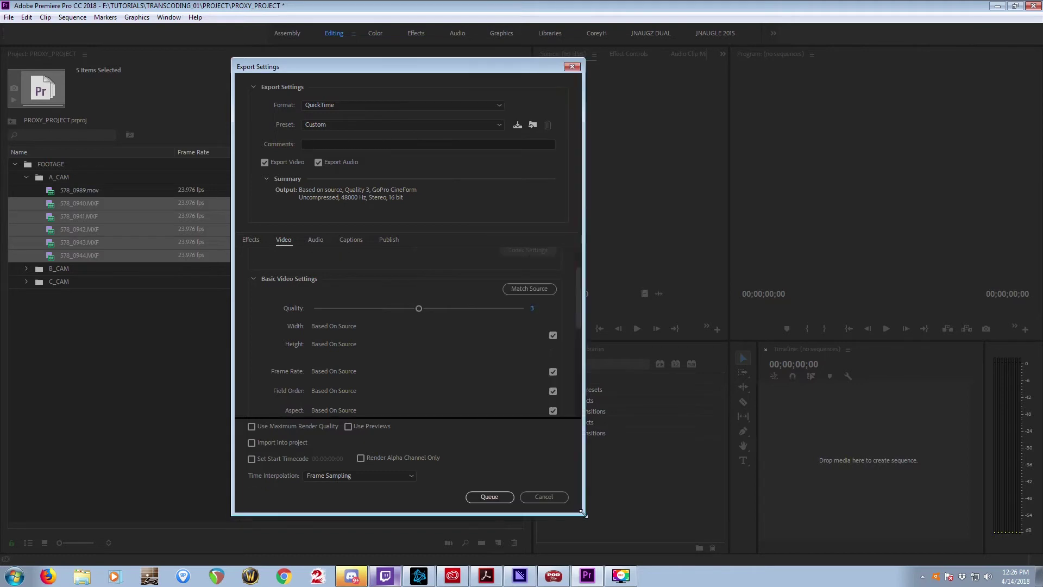
pyautogui.moveTo(587, 516); pyautogui.dragTo(585, 513)
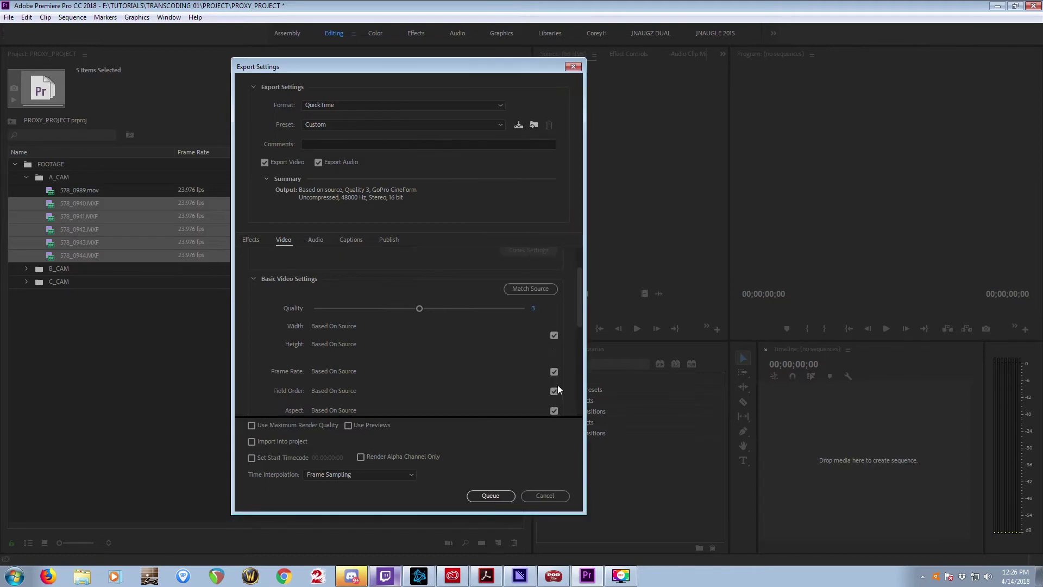
# Stop the frame size from following the source and set it to 2,048 x 1,080 with width and height linked
pyautogui.click(554, 336)
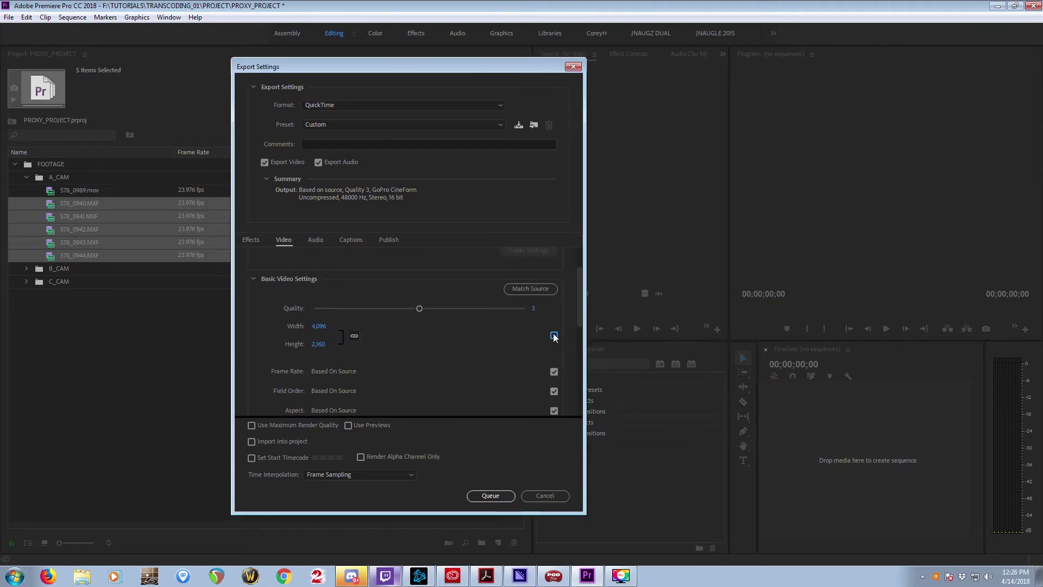
pyautogui.click(354, 337)
pyautogui.click(355, 337)
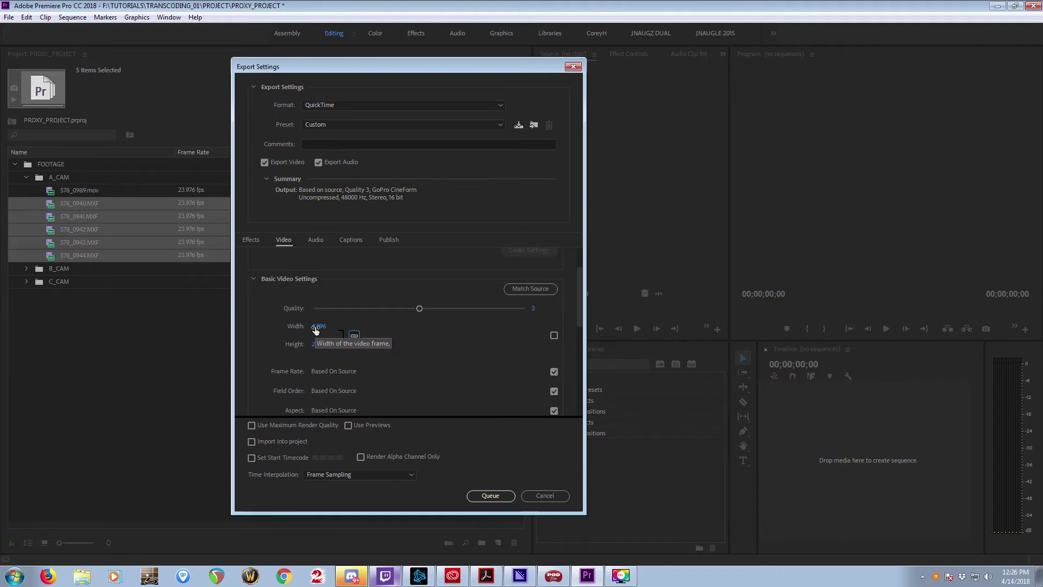
pyautogui.click(317, 344)
pyautogui.write('1080')
pyautogui.press('Return')
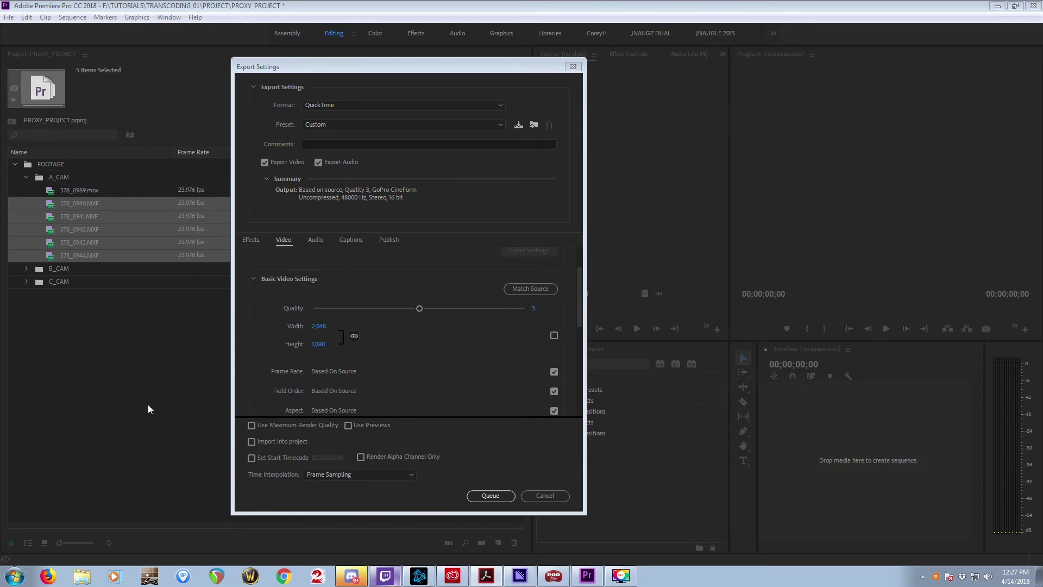
pyautogui.click(458, 371)
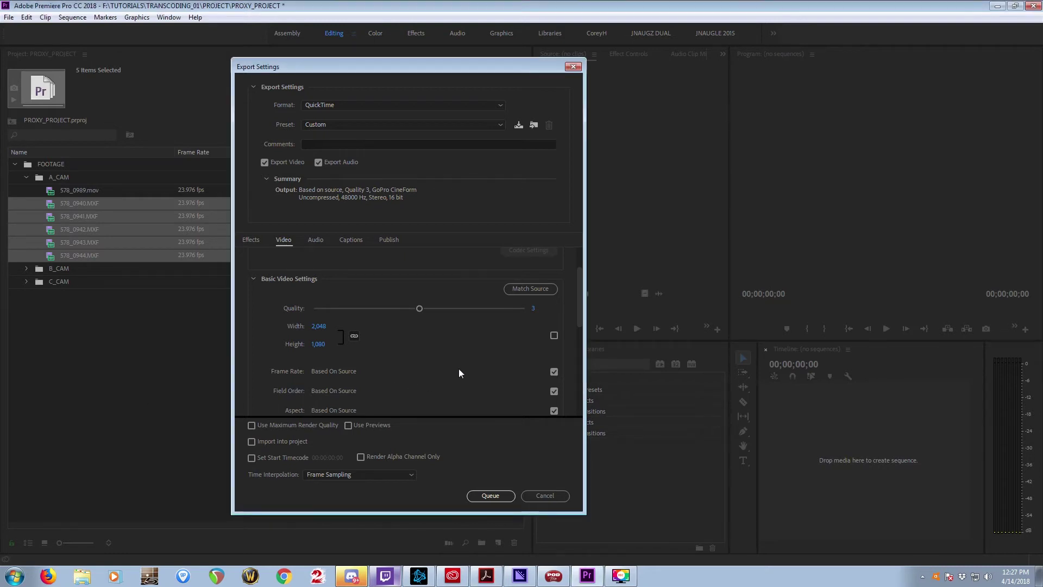
pyautogui.scroll(-4, 458, 370)
pyautogui.scroll(2, 462, 335)
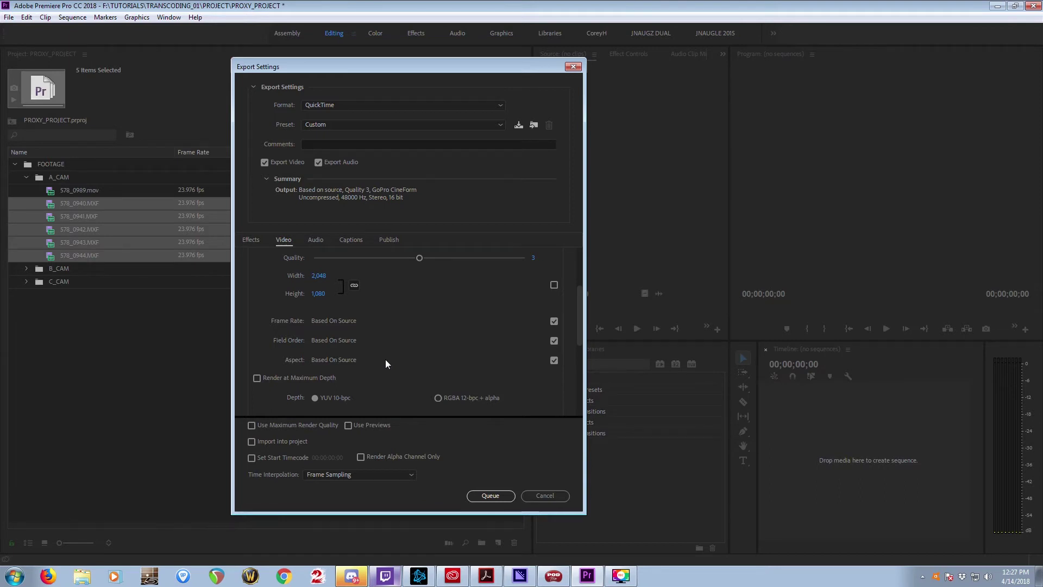
# Move the export dialog clear of the clip information and set the audio output channels to 8 Channels
pyautogui.moveTo(325, 67); pyautogui.dragTo(500, 67)
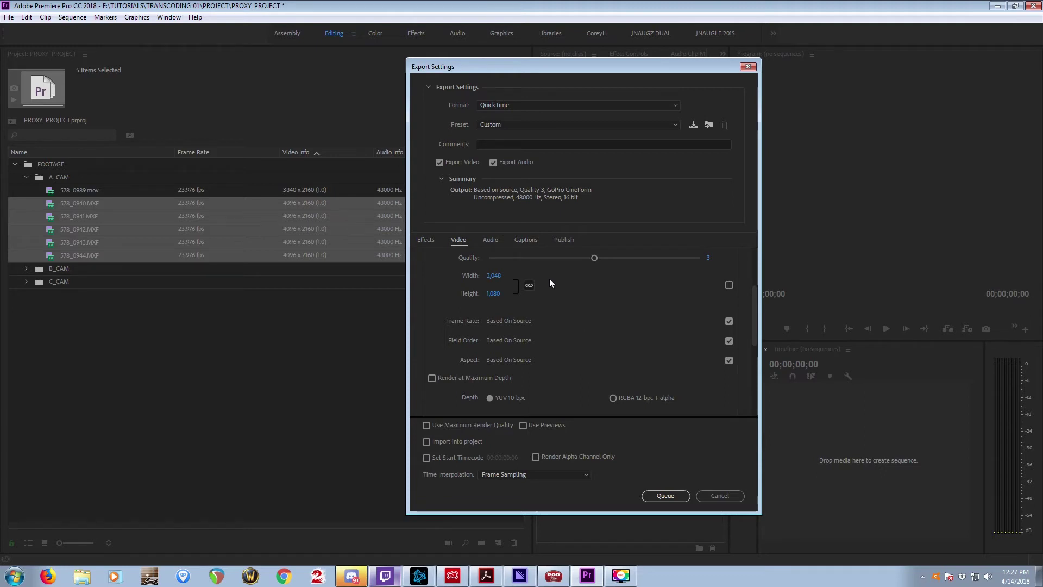
pyautogui.click(490, 240)
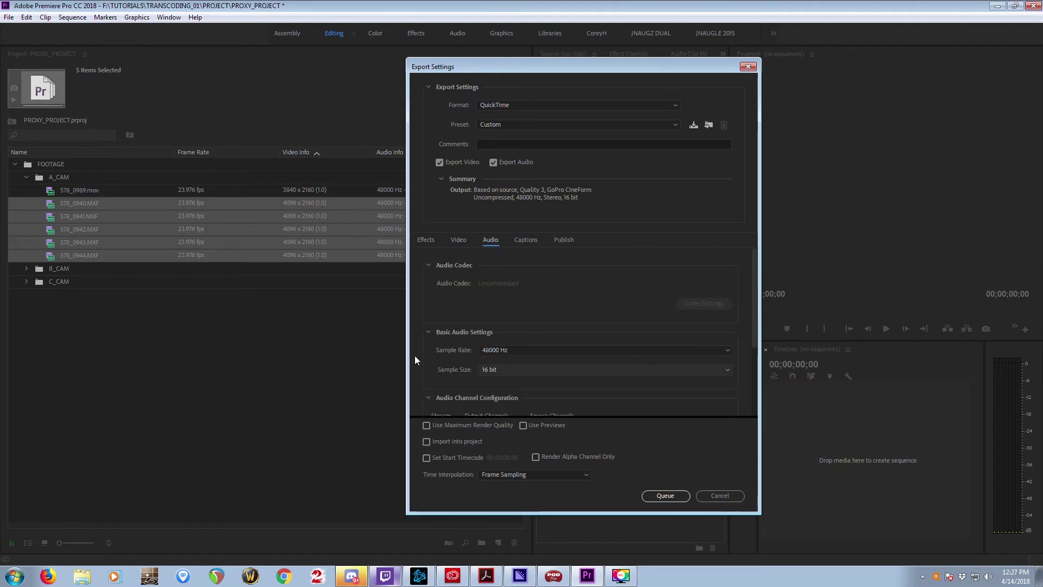
pyautogui.moveTo(494, 67); pyautogui.dragTo(617, 54)
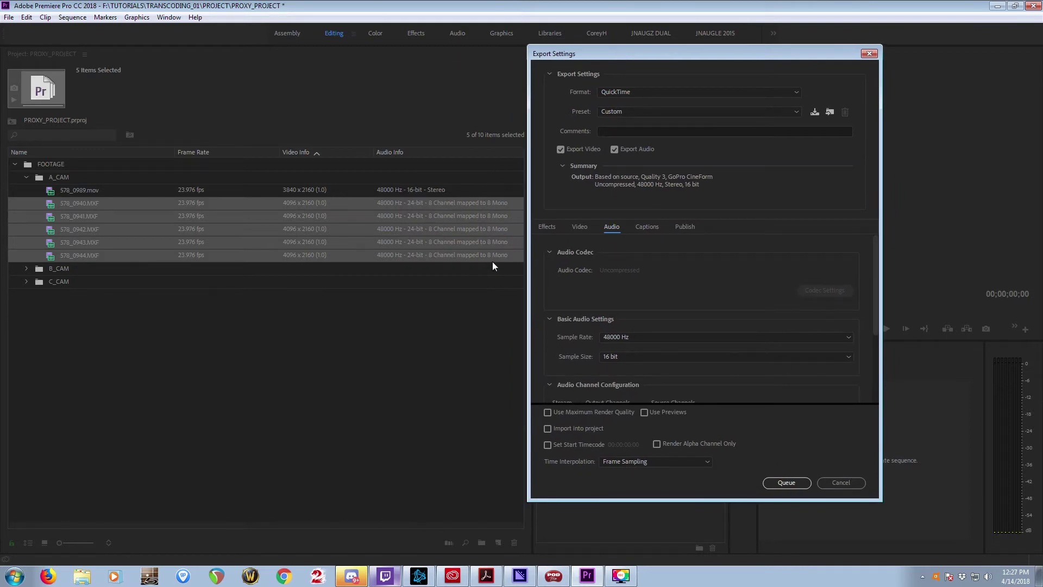
pyautogui.scroll(-1, 596, 348)
pyautogui.scroll(-1, 582, 346)
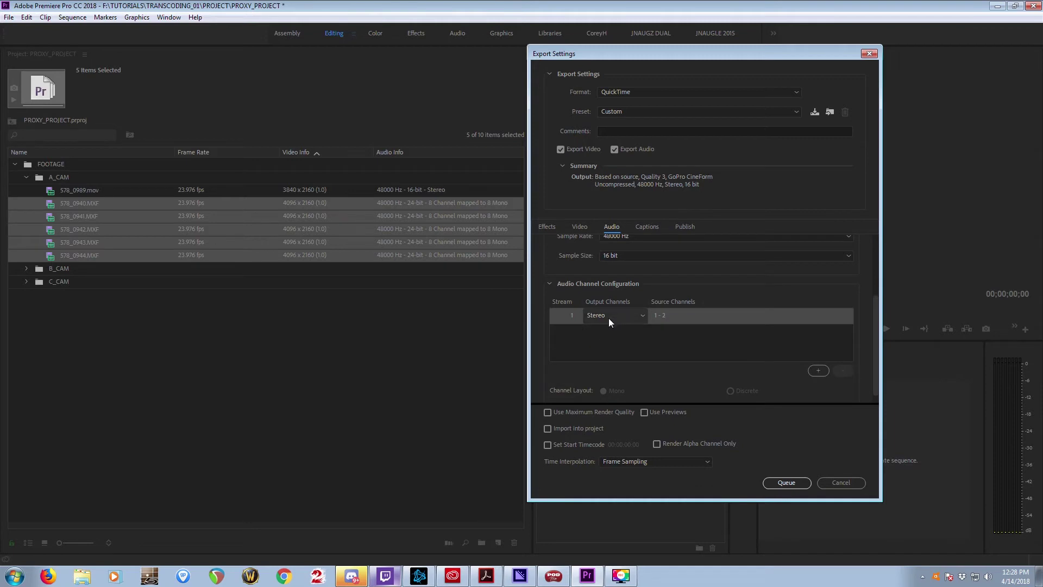
pyautogui.click(608, 318)
pyautogui.click(618, 415)
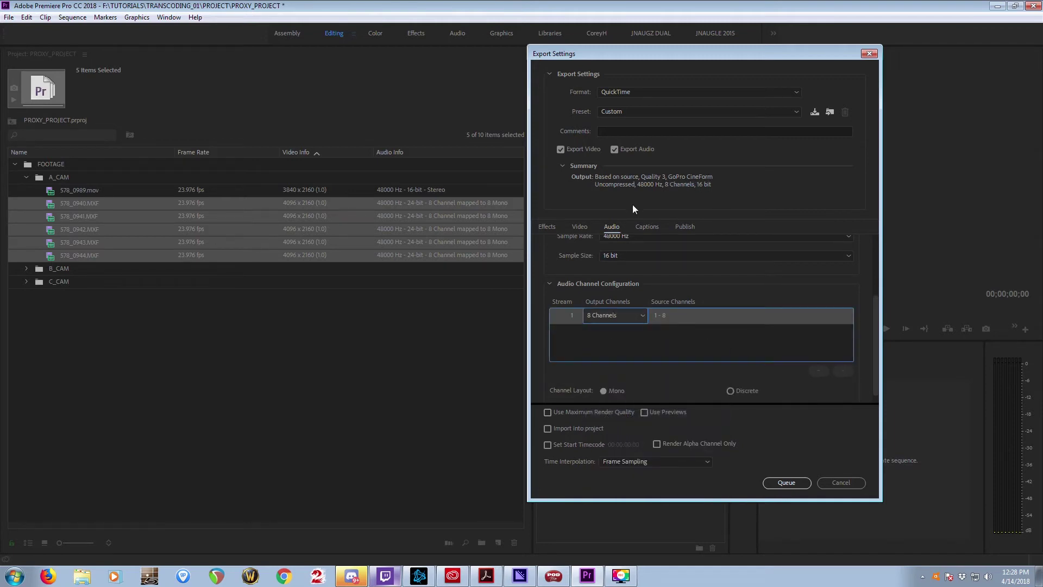
pyautogui.scroll(1, 587, 304)
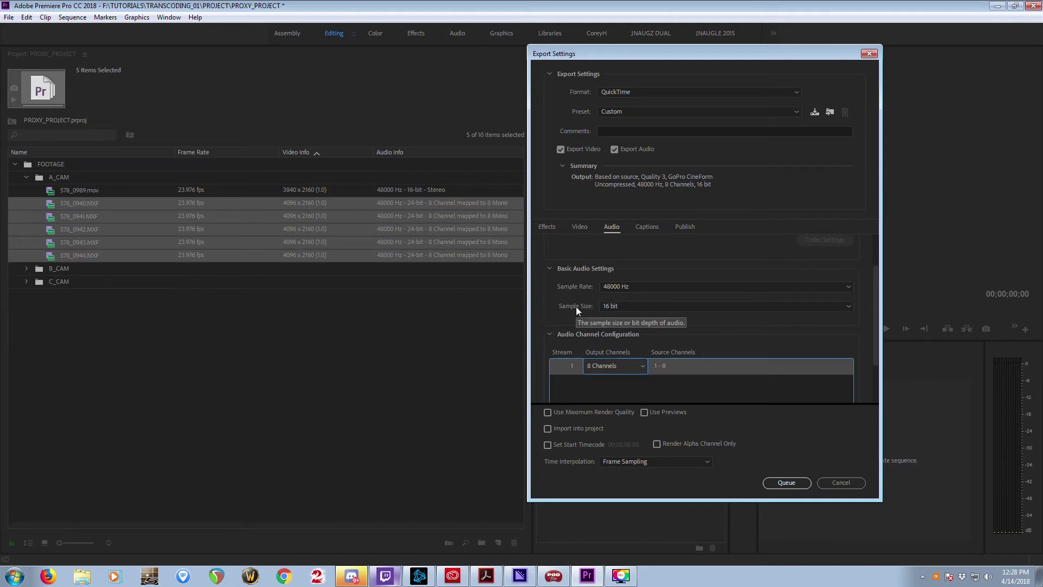
# Review the export's audio sample size and the video codec, frame size, frame rate and depth settings
pyautogui.scroll(1, 575, 307)
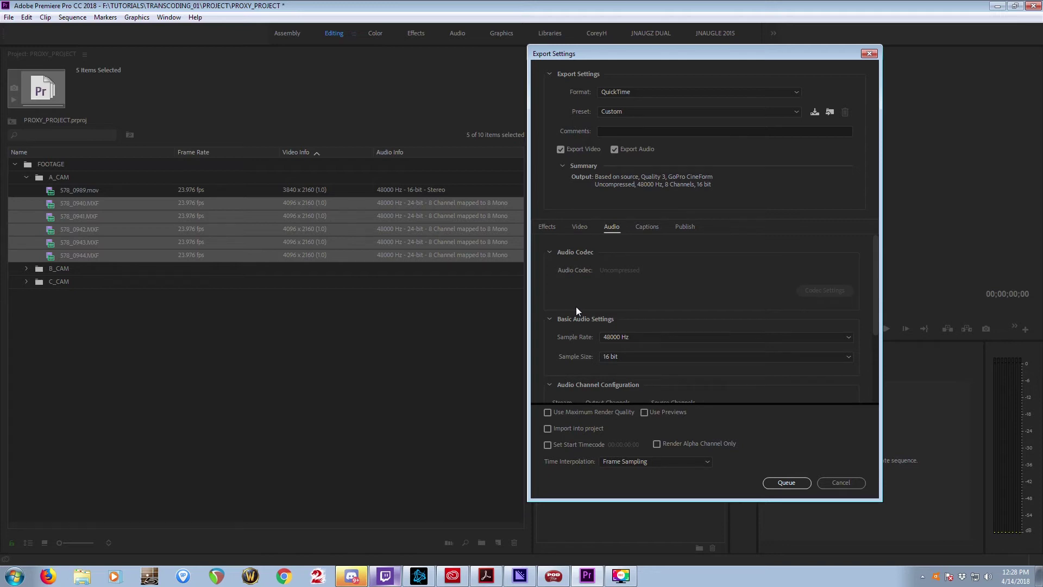
pyautogui.click(607, 358)
pyautogui.click(572, 356)
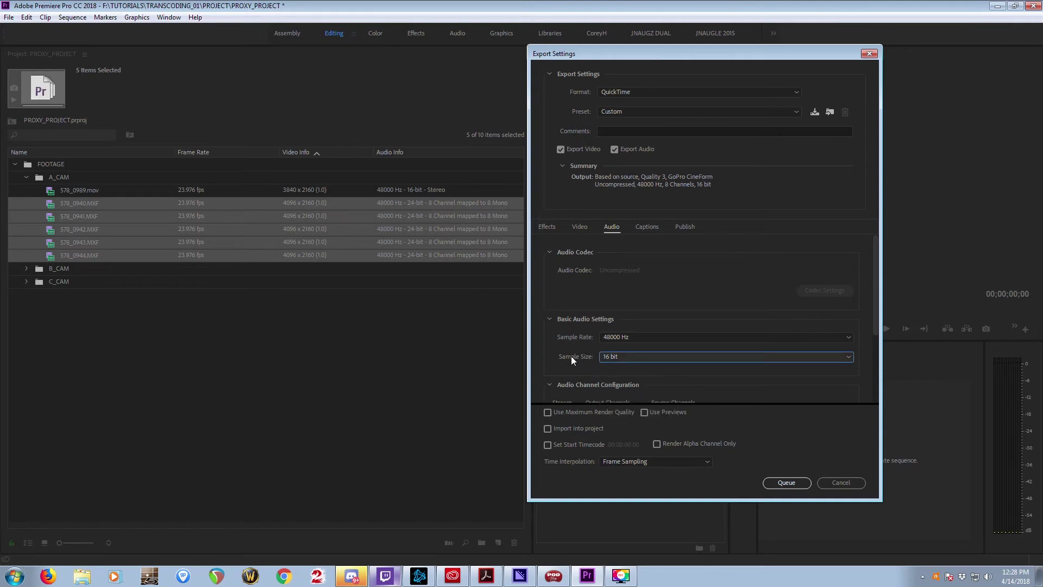
pyautogui.click(624, 357)
pyautogui.click(578, 361)
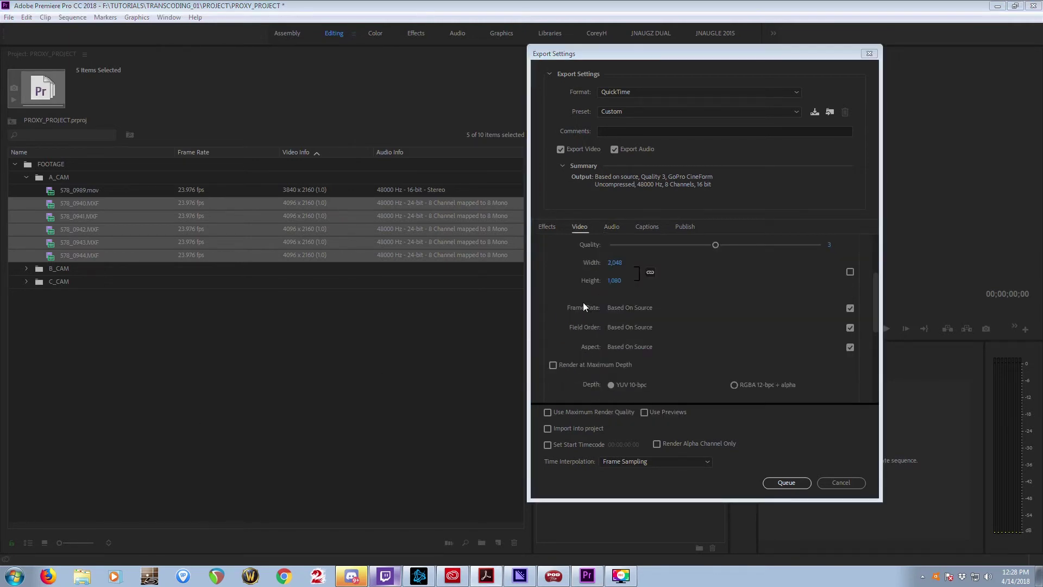
pyautogui.scroll(2, 575, 306)
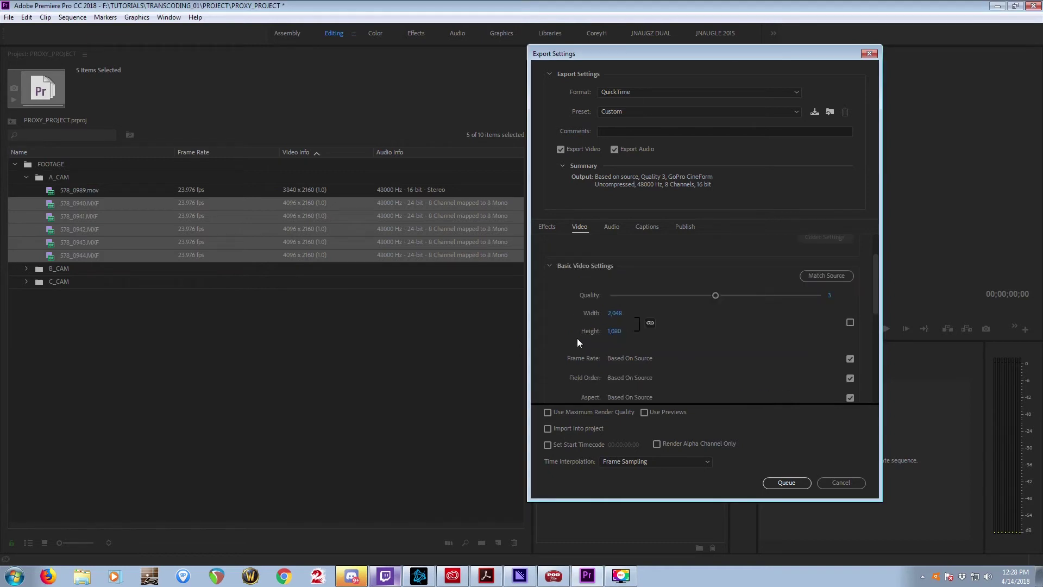
pyautogui.scroll(-2, 565, 285)
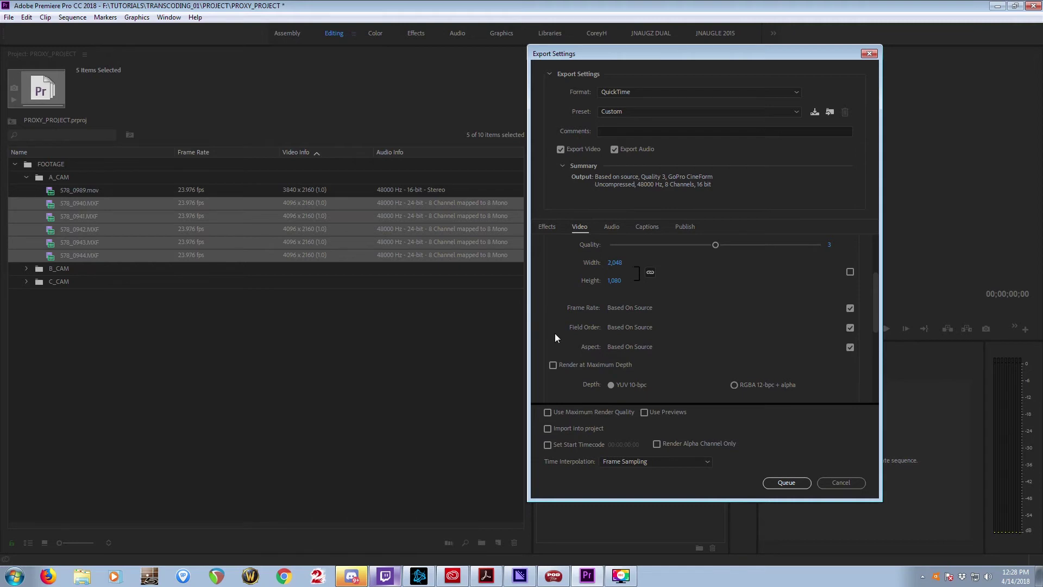
pyautogui.scroll(-2, 554, 334)
pyautogui.scroll(6, 555, 334)
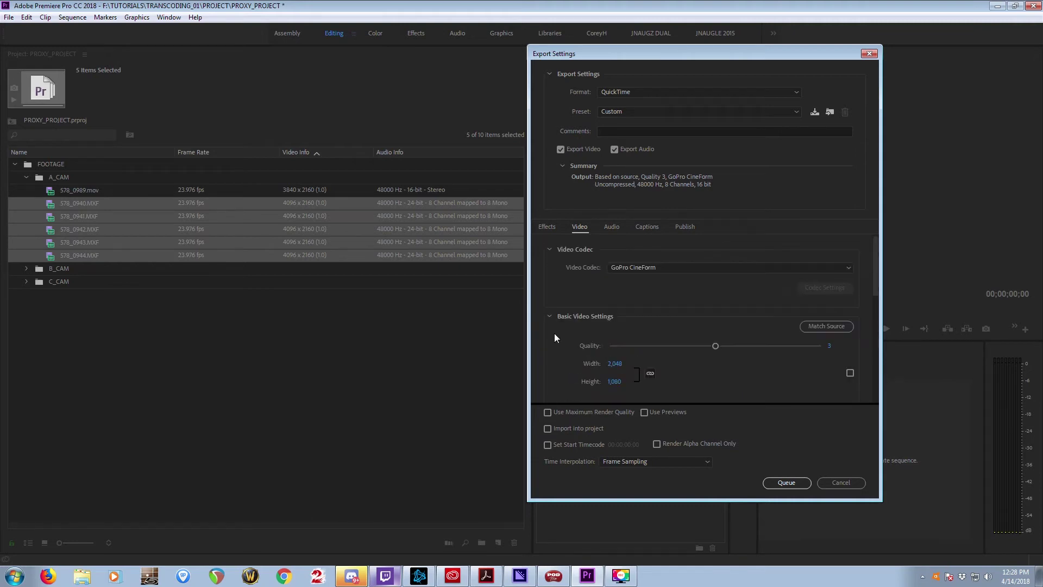
# Save the export settings as a preset named 4096x2160-2048x1080_8ch_Cineform
pyautogui.click(815, 111)
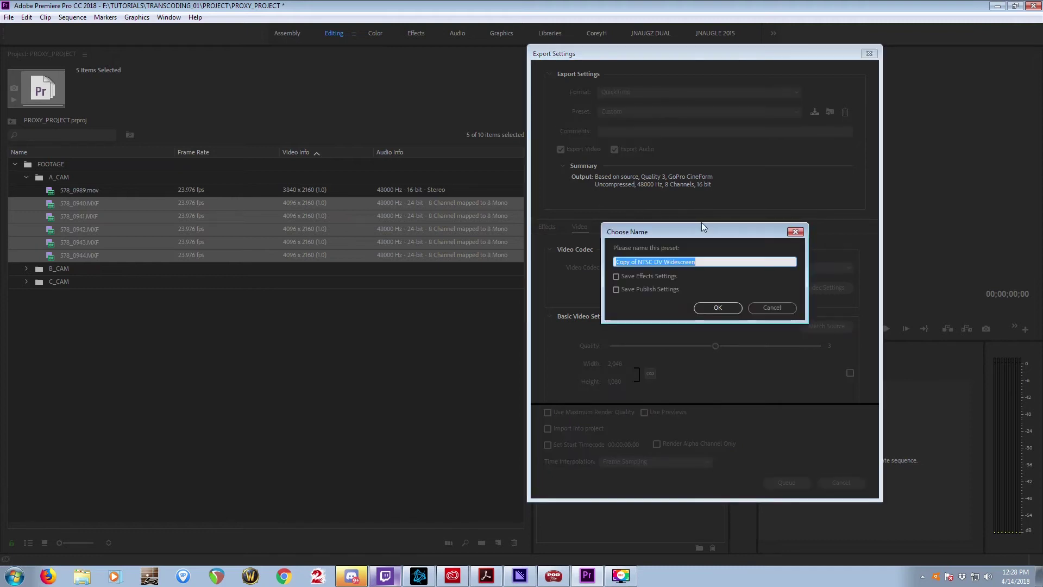
pyautogui.write('4096')
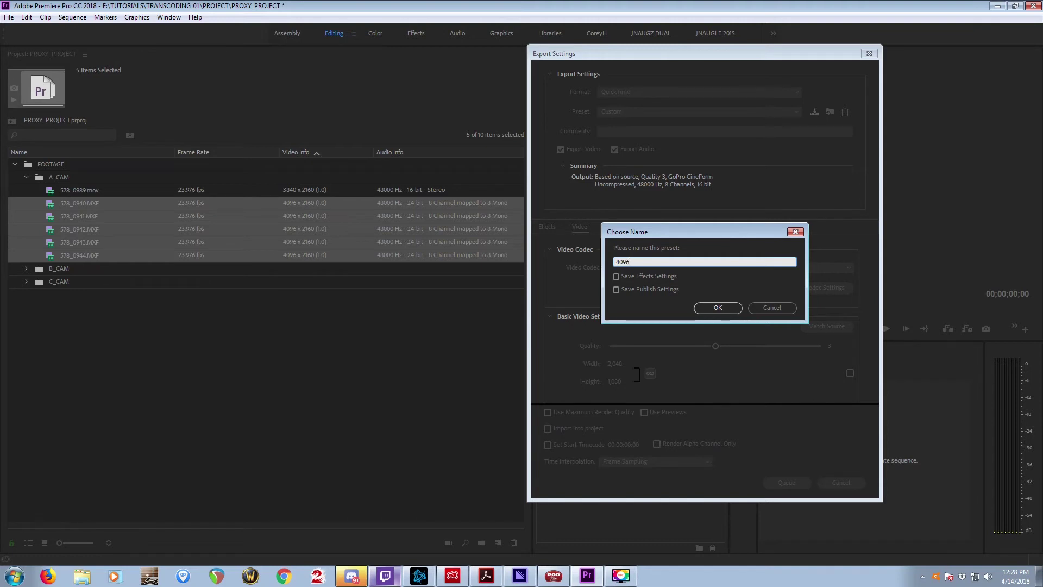
pyautogui.write('x2160_8ch_Cineform')
pyautogui.write('2048x1080')
pyautogui.moveTo(618, 262); pyautogui.dragTo(678, 263)
pyautogui.click(686, 262)
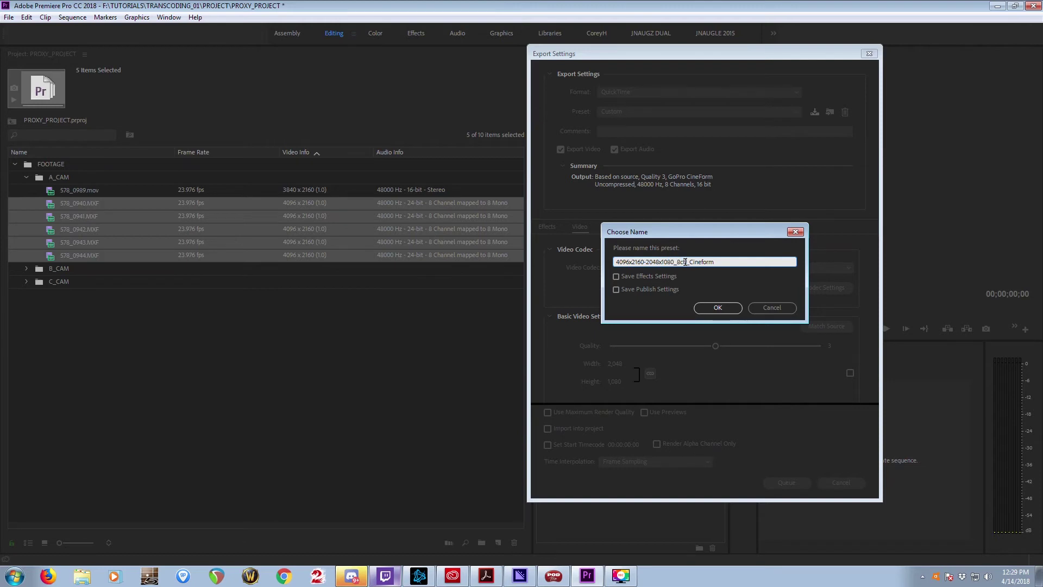
pyautogui.click(714, 308)
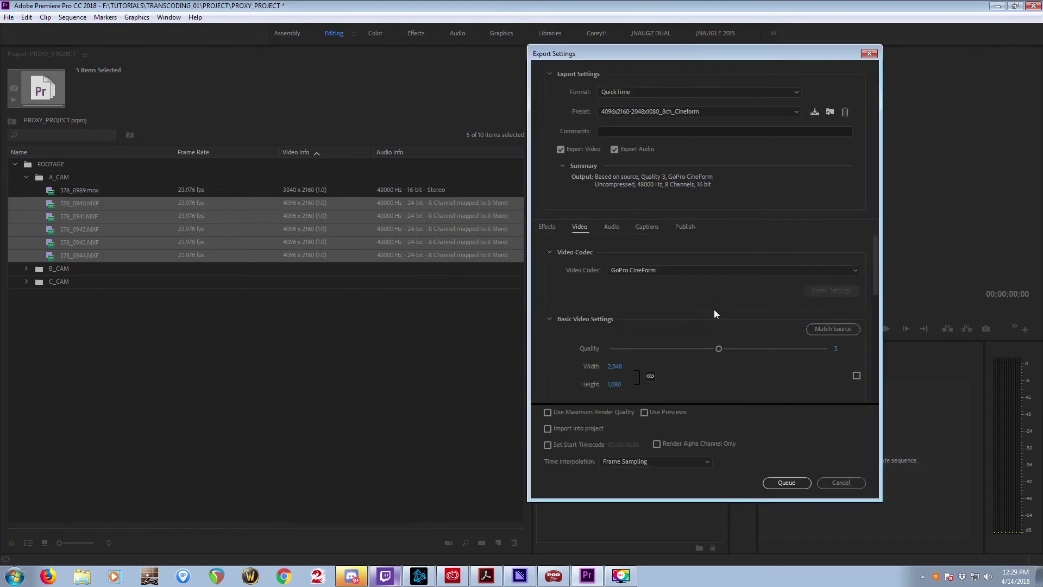
# Queue the five MXF clips, switch to Adobe Media Encoder and select all of their queue entries
pyautogui.click(786, 482)
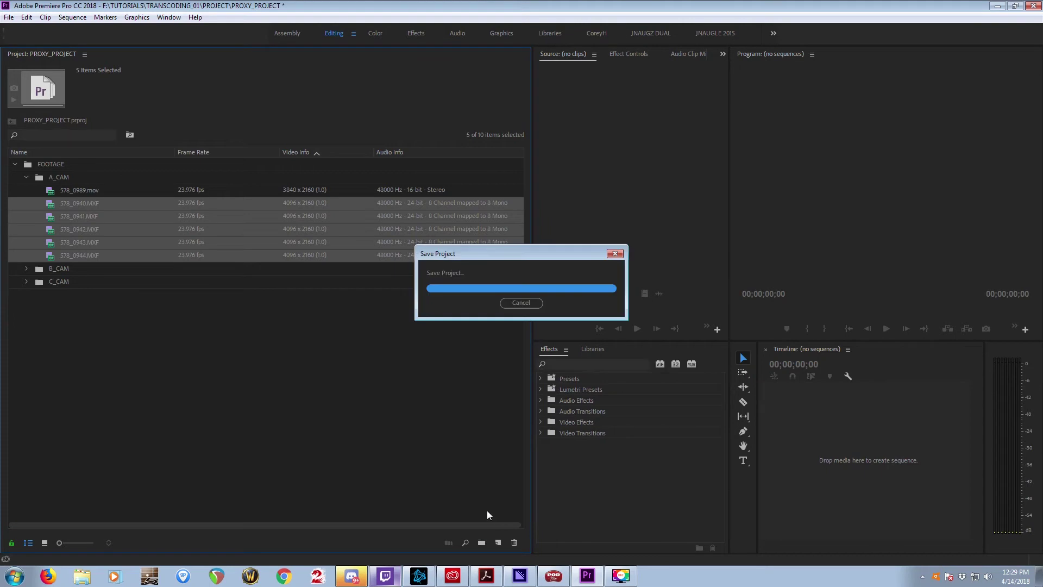
pyautogui.click(521, 577)
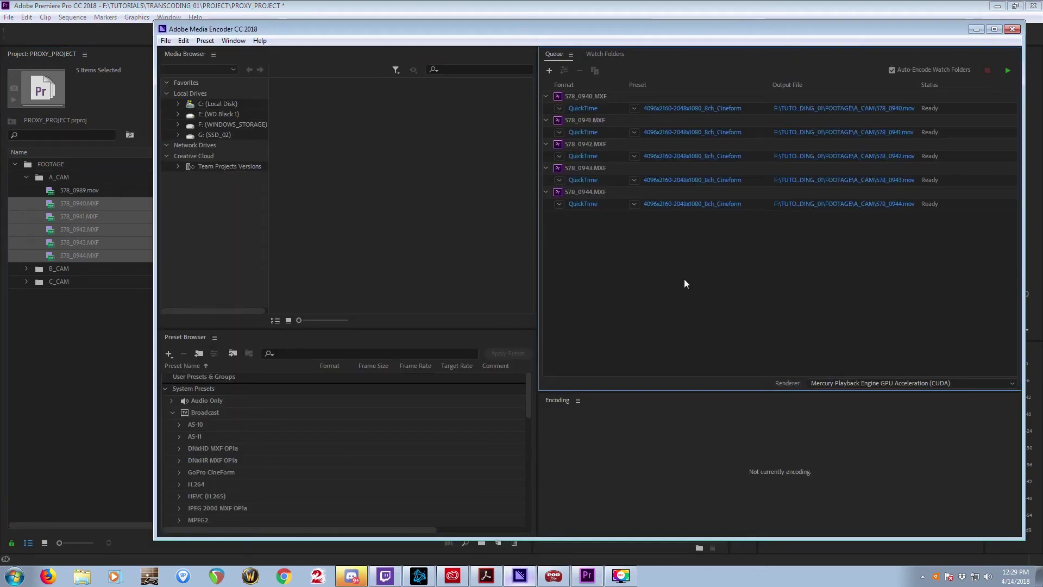
pyautogui.moveTo(833, 273); pyautogui.dragTo(595, 97)
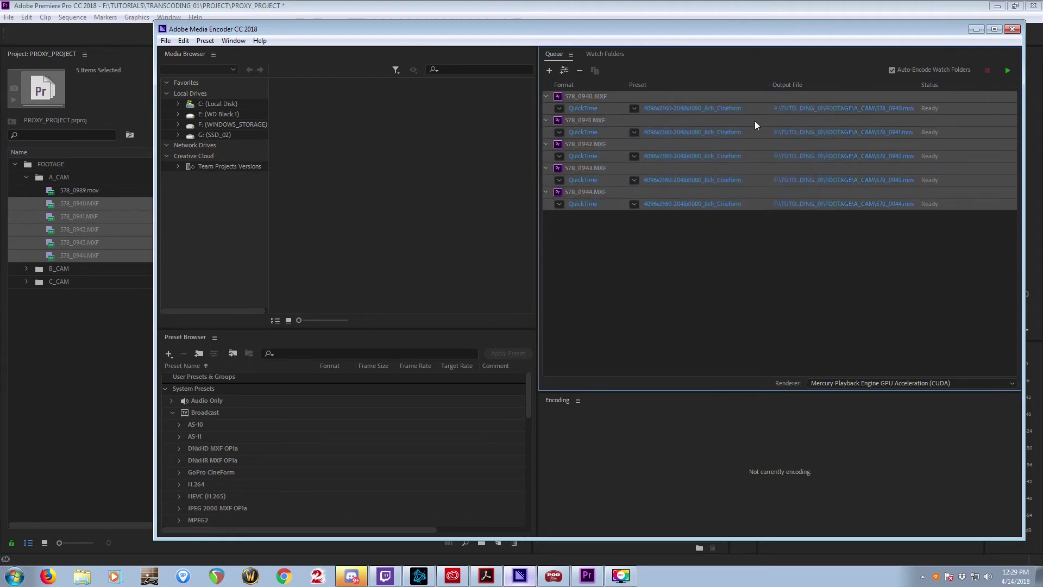
# Change the queued clips' output location to WINDOWS_STORAGE (F:), TUTORIALS, TRANSCODING_01 and create and open a PROXIES folder there
pyautogui.click(787, 108)
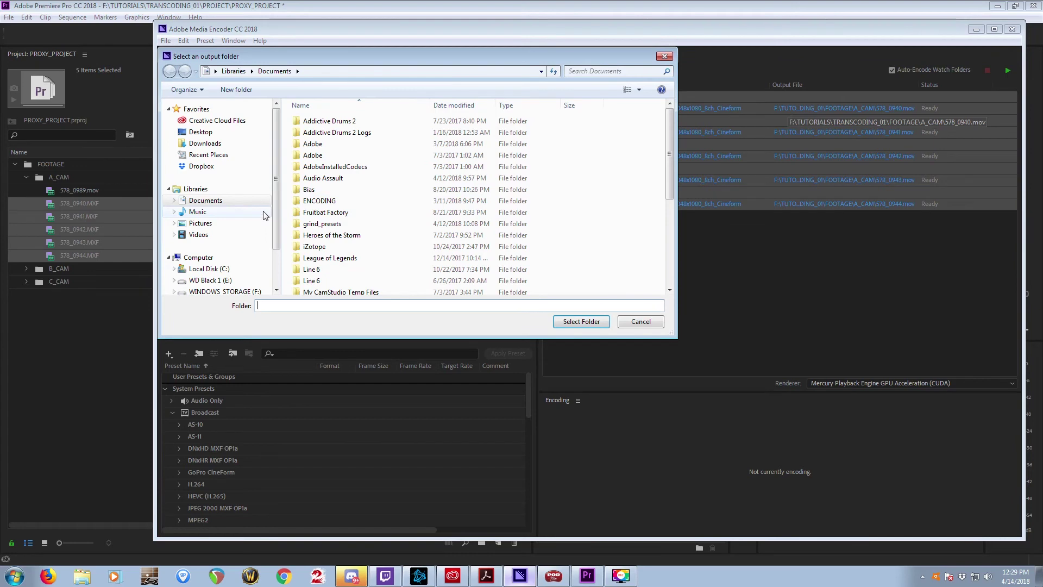
pyautogui.scroll(-2, 246, 262)
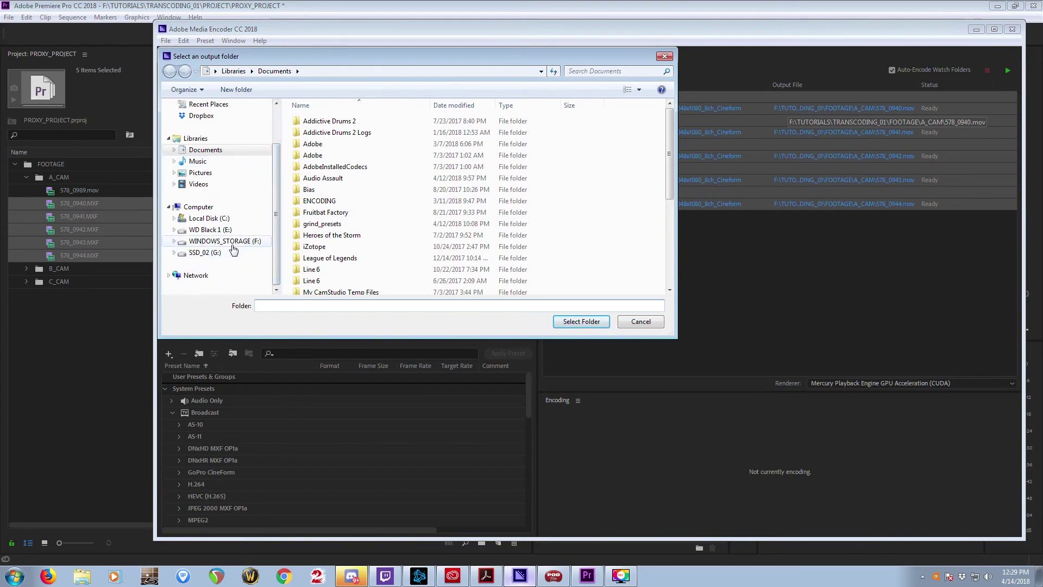
pyautogui.click(225, 241)
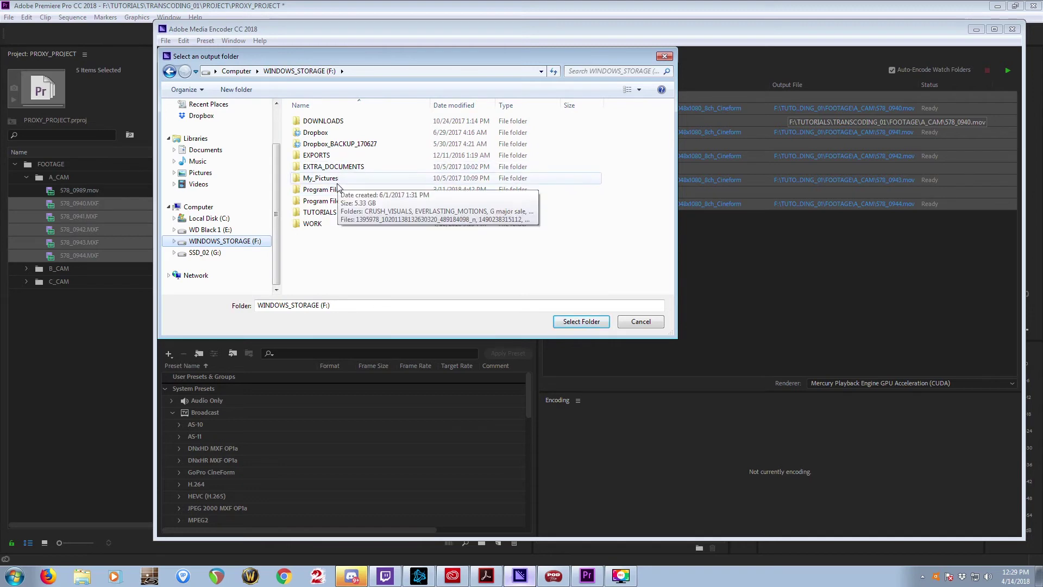
pyautogui.doubleClick(326, 212)
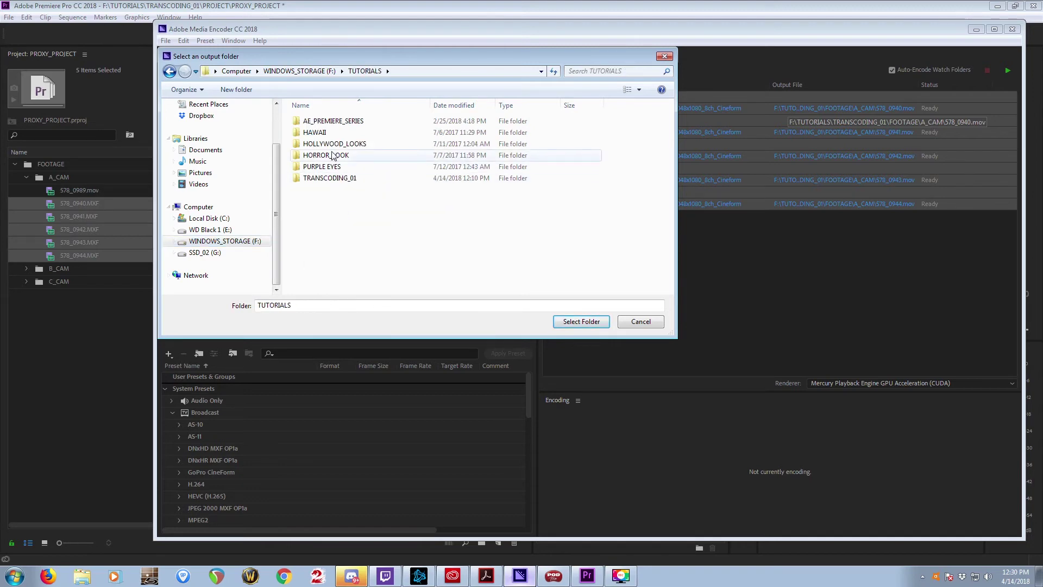
pyautogui.doubleClick(336, 179)
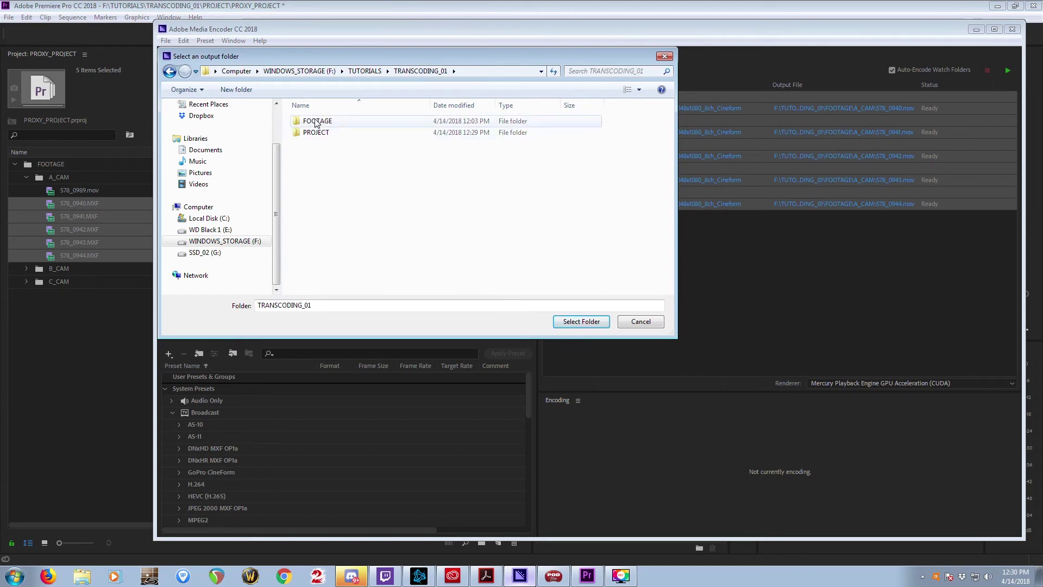
pyautogui.click(236, 89)
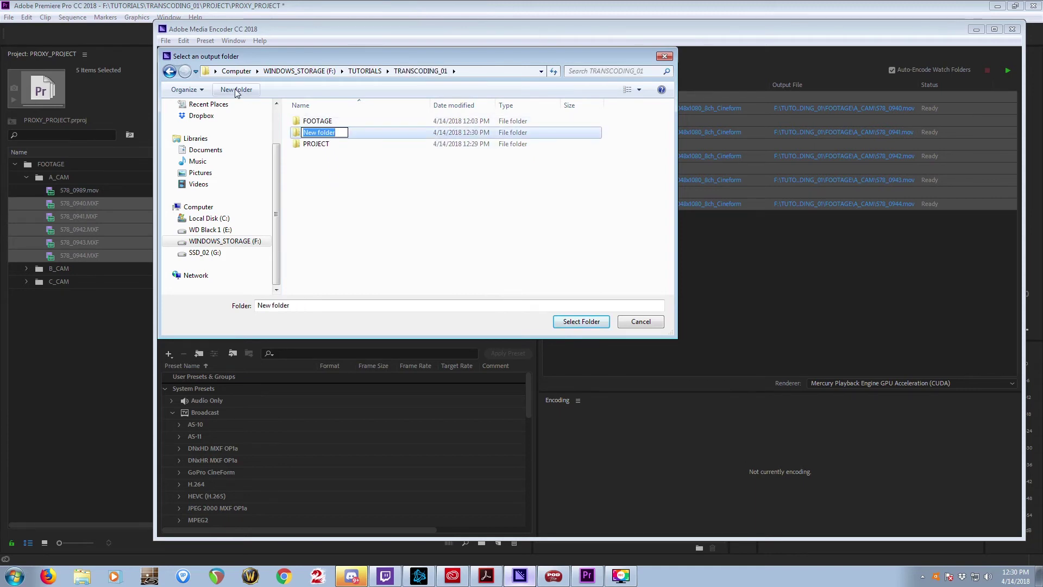
pyautogui.write('PROXIES')
pyautogui.press('Return')
pyautogui.press('Return')
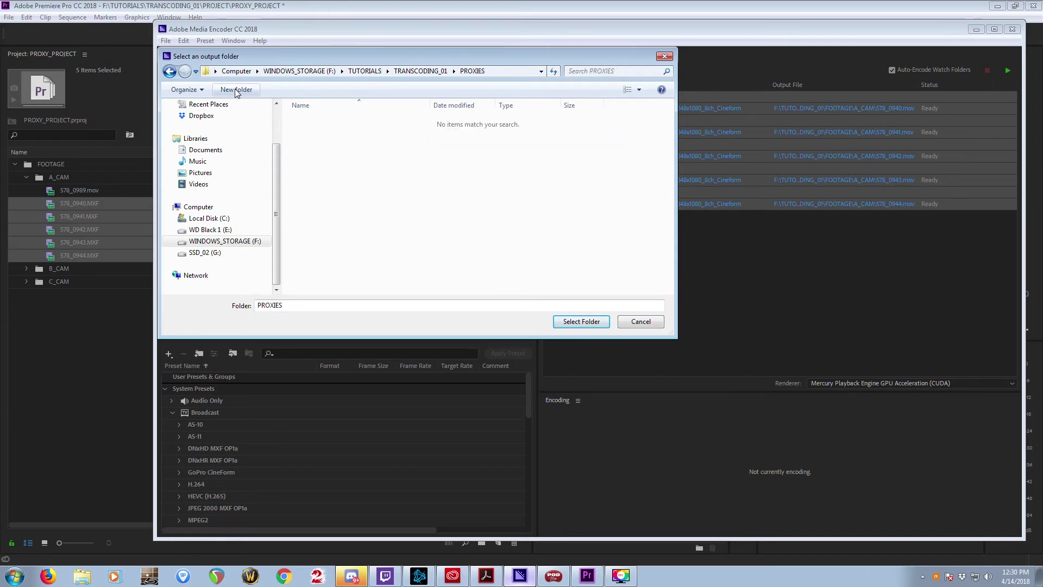
# Create an A_CAM folder inside PROXIES and choose it as the output folder for the queued clips
pyautogui.click(236, 90)
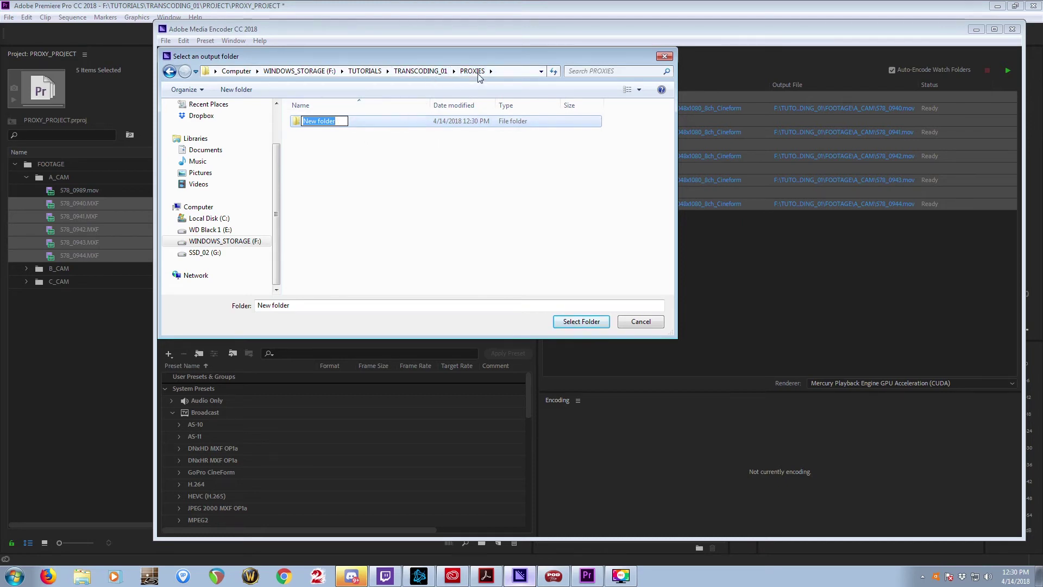
pyautogui.write('A_CAM')
pyautogui.press('Return')
pyautogui.doubleClick(360, 127)
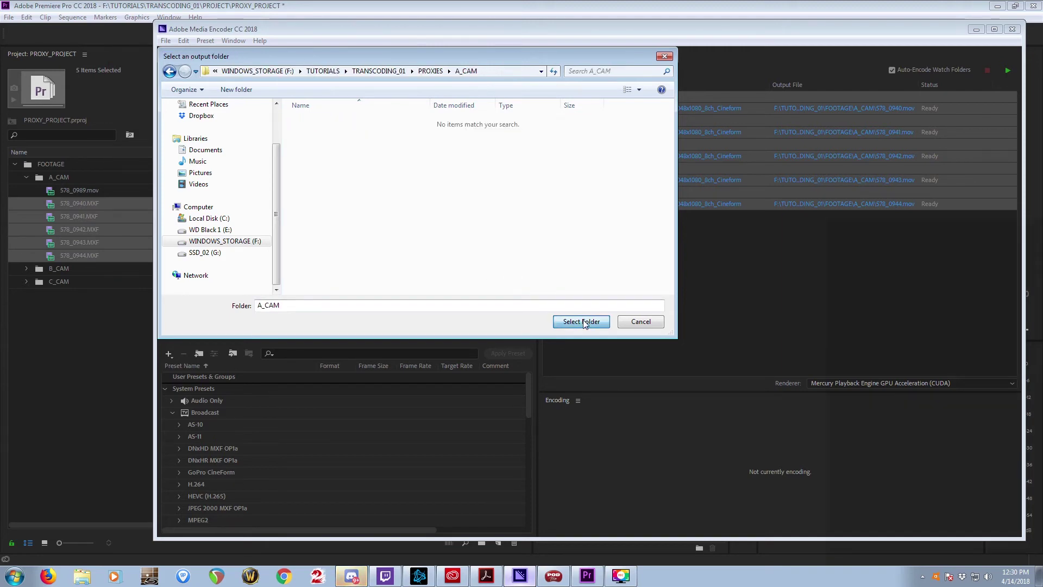
pyautogui.click(579, 321)
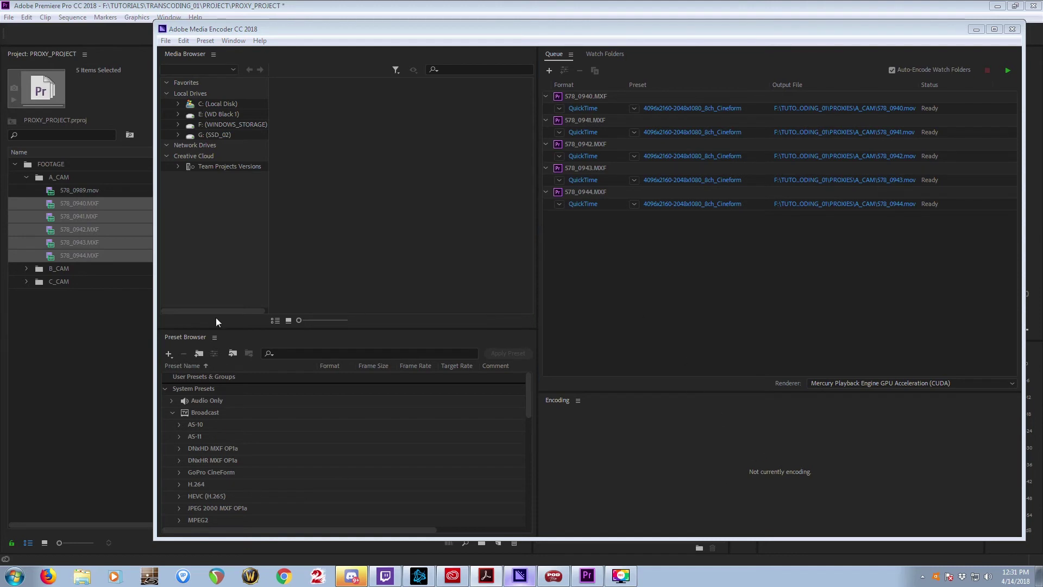
# Switch to Premiere Pro, open the export settings for 578_0989.mov and set its video codec to GoPro CineForm
pyautogui.click(69, 357)
pyautogui.click(51, 190)
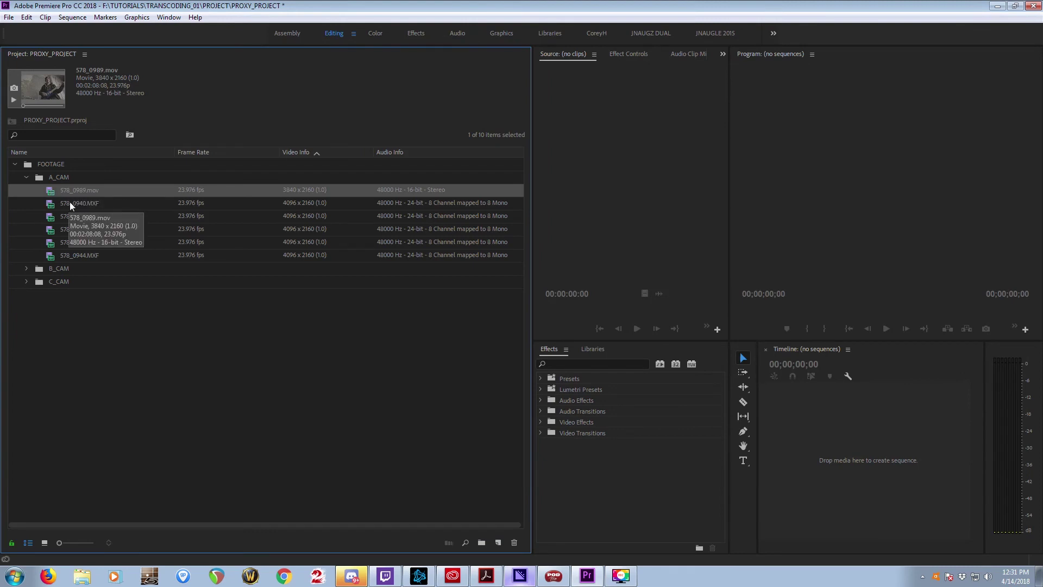
pyautogui.hotkey('ctrl', 'm')
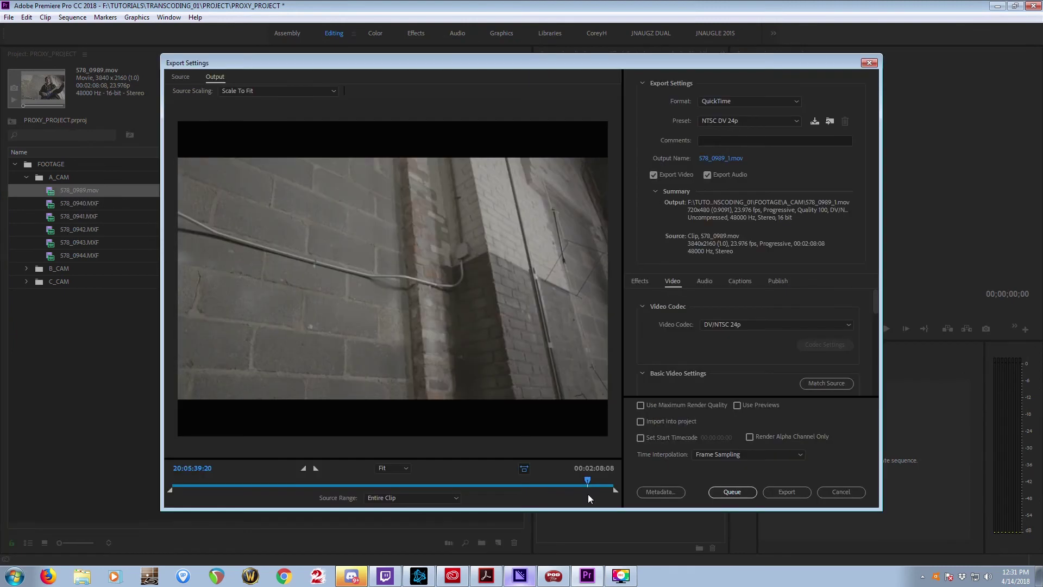
pyautogui.click(722, 325)
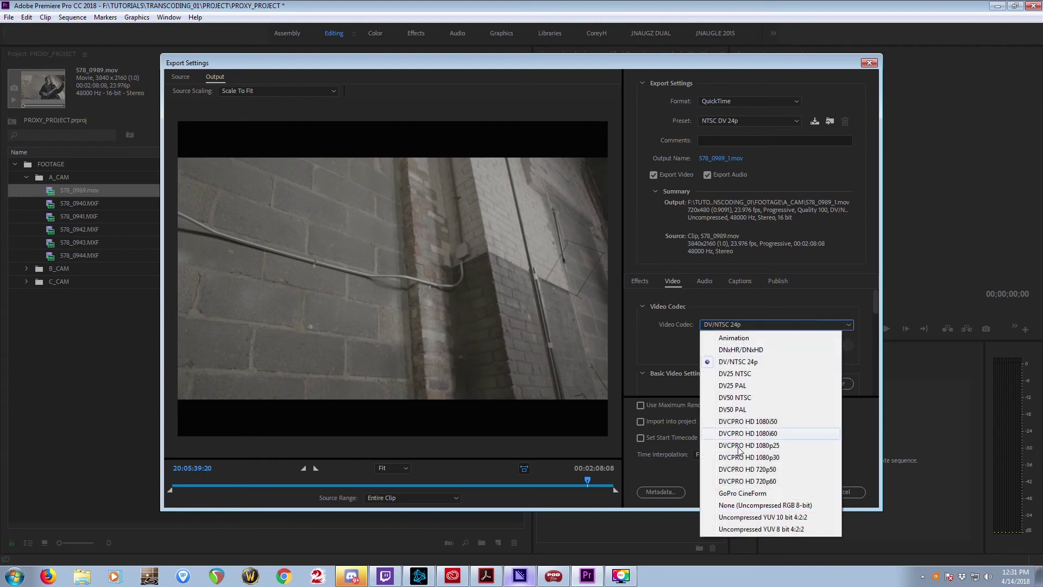
pyautogui.click(740, 493)
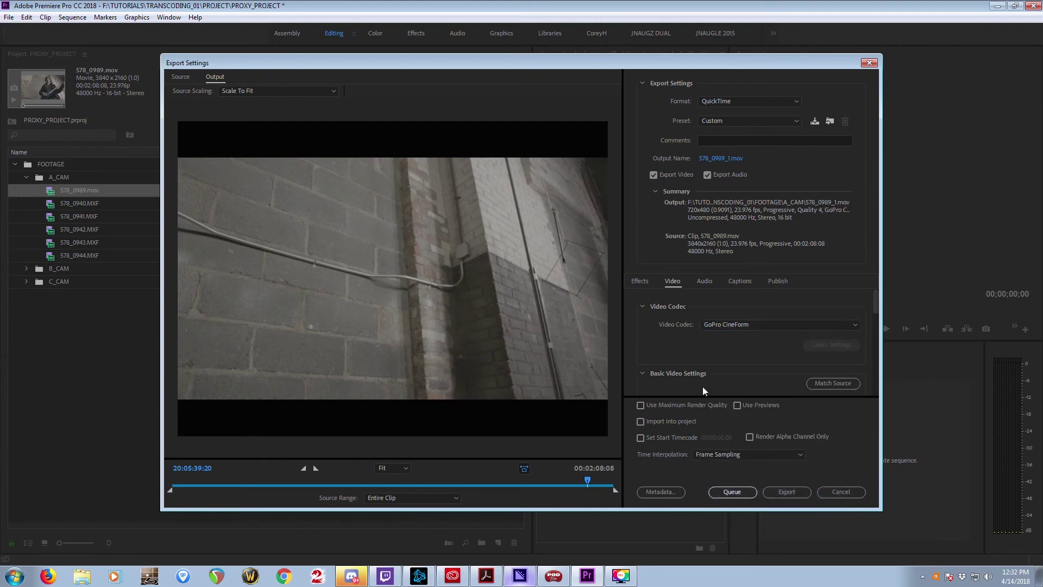
# Match the video settings to the source, release the frame size from it and set the size to 1,920 x 1,080
pyautogui.scroll(-1, 741, 362)
pyautogui.click(833, 352)
pyautogui.scroll(-2, 741, 339)
pyautogui.click(857, 366)
pyautogui.click(710, 375)
pyautogui.write('1080')
pyautogui.click(794, 367)
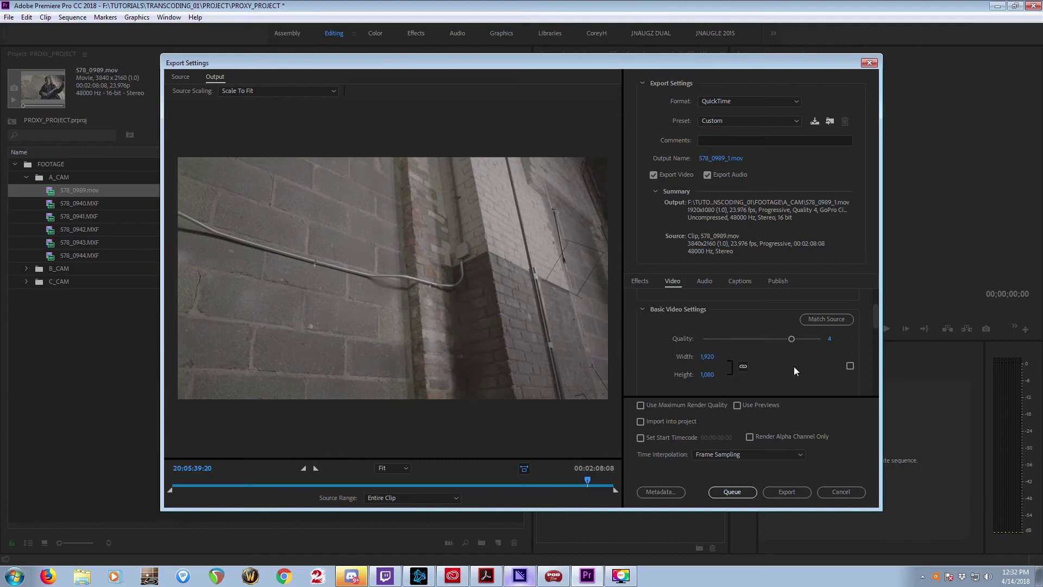
pyautogui.scroll(-1, 672, 348)
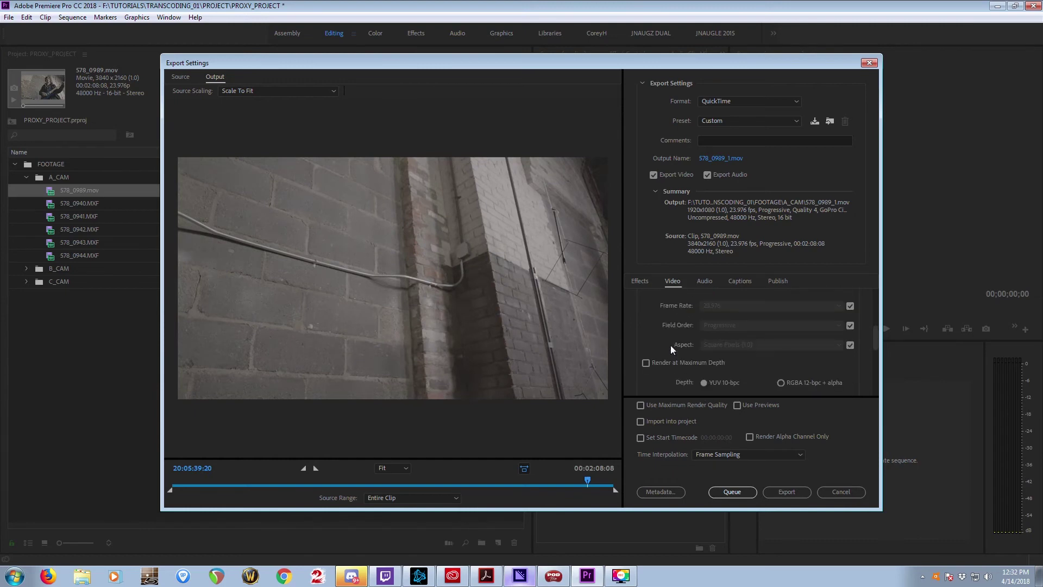
pyautogui.scroll(-2, 670, 349)
pyautogui.scroll(3, 768, 366)
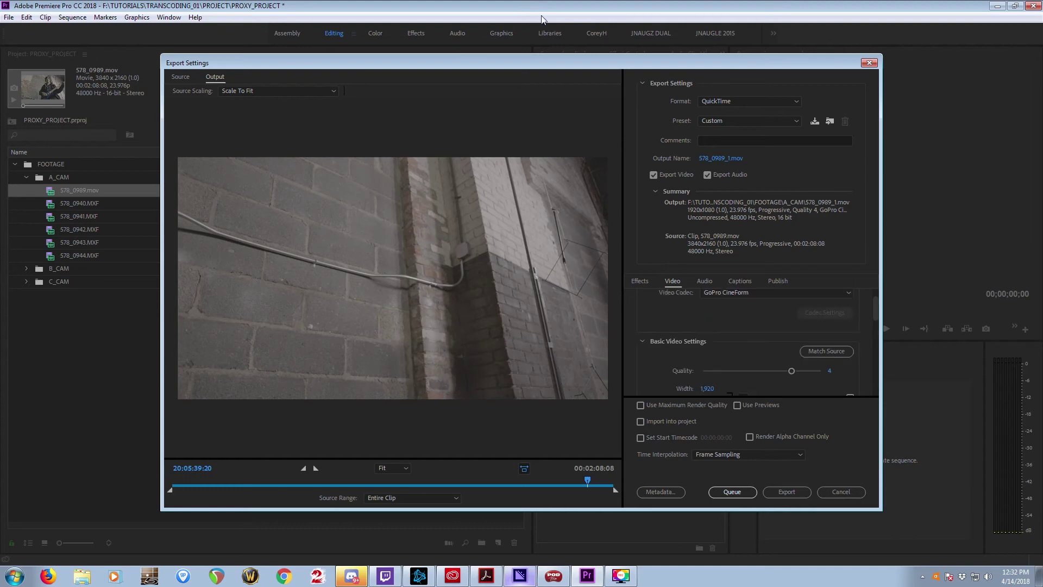
# Inspect the clip's audio settings and output channel options, leaving the channels on Stereo
pyautogui.moveTo(548, 57); pyautogui.dragTo(518, 50)
pyautogui.click(682, 268)
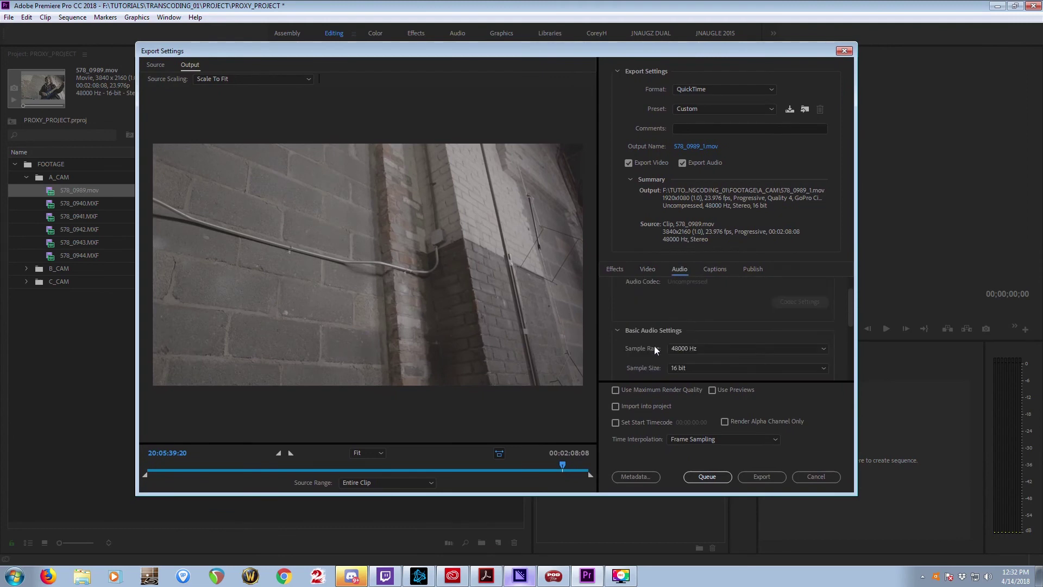
pyautogui.scroll(-3, 649, 366)
pyautogui.click(674, 366)
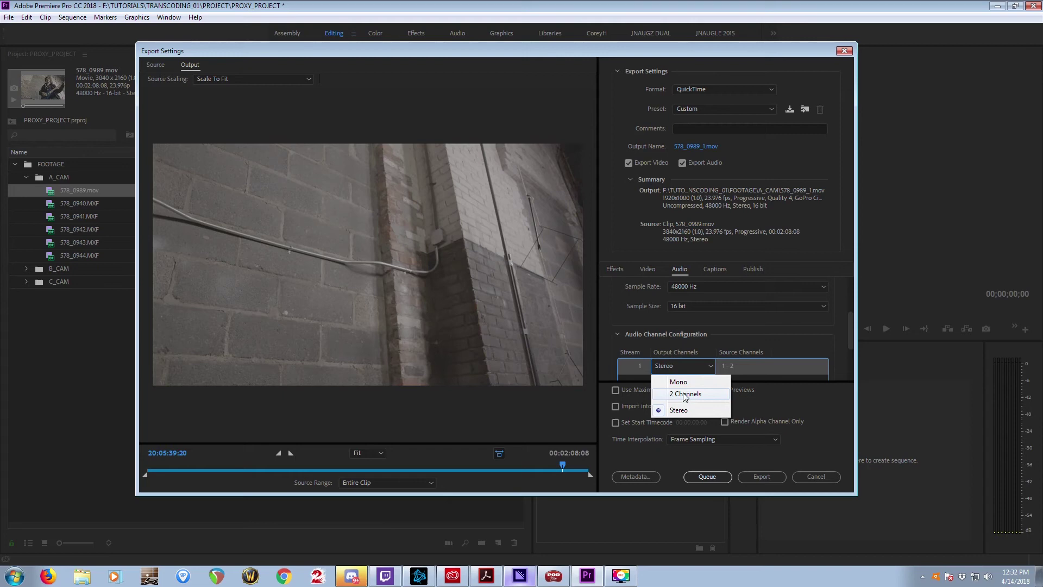
pyautogui.click(655, 326)
pyautogui.scroll(-2, 651, 334)
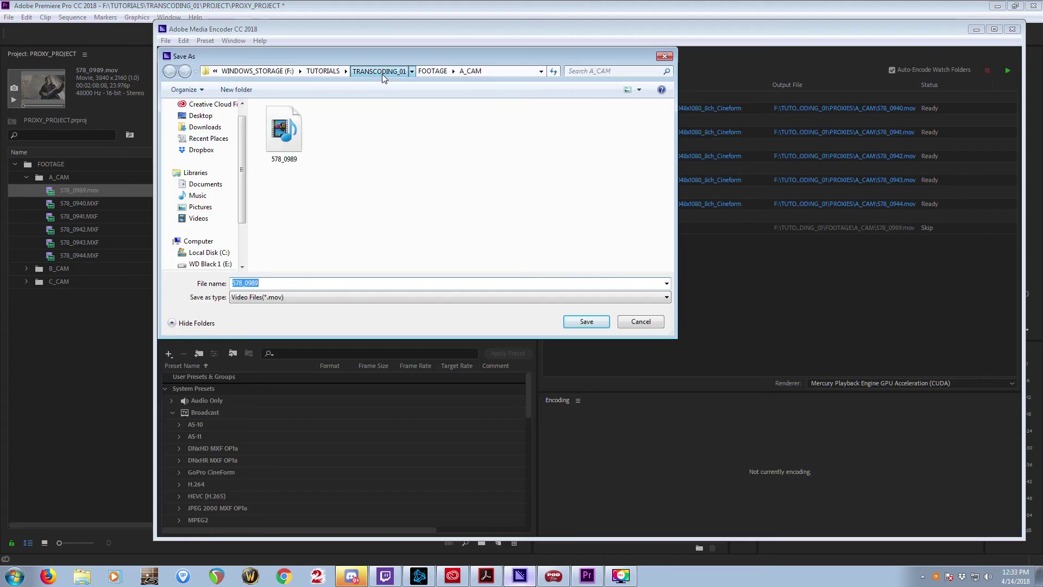
# Set the output location of 578_0989.mov to the A_CAM folder inside PROXIES, keeping the file name 578_0989
pyautogui.click(382, 72)
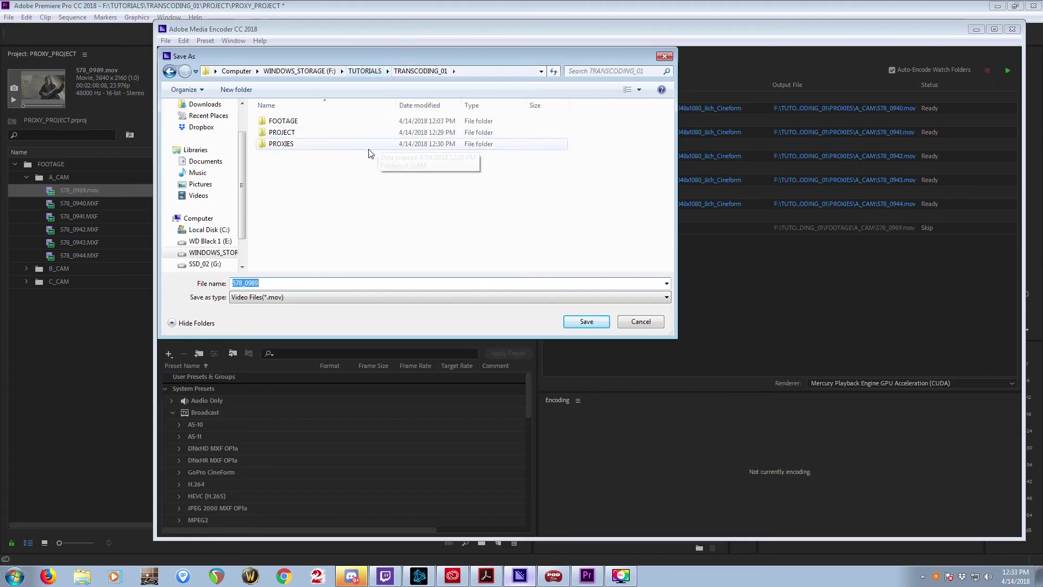
pyautogui.doubleClick(312, 146)
pyautogui.doubleClick(286, 121)
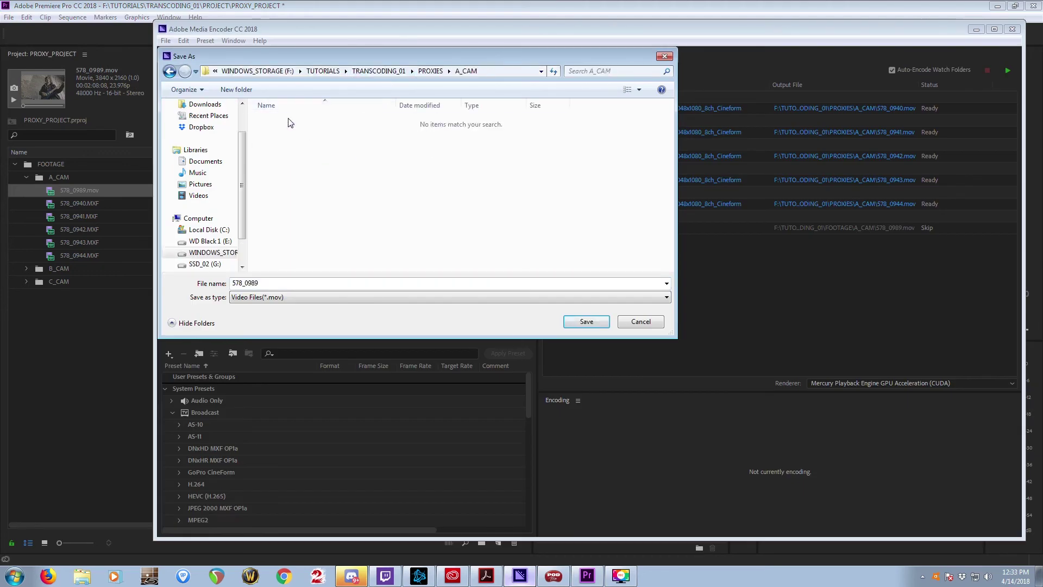
pyautogui.click(585, 323)
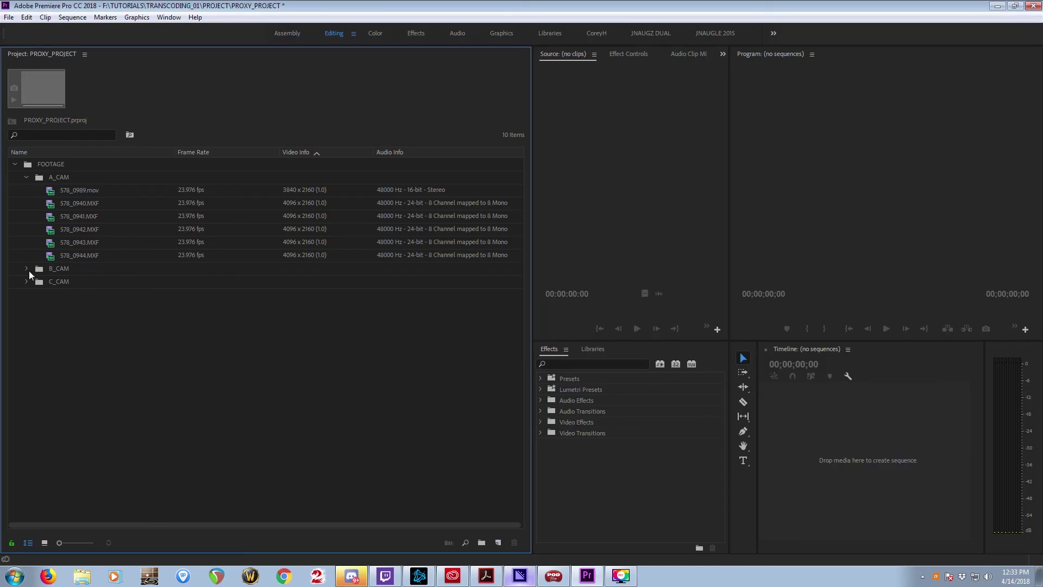
# Switch to Premiere Pro, open the export settings for the five B_CAM clips and set their video codec to GoPro CineForm
pyautogui.click(26, 268)
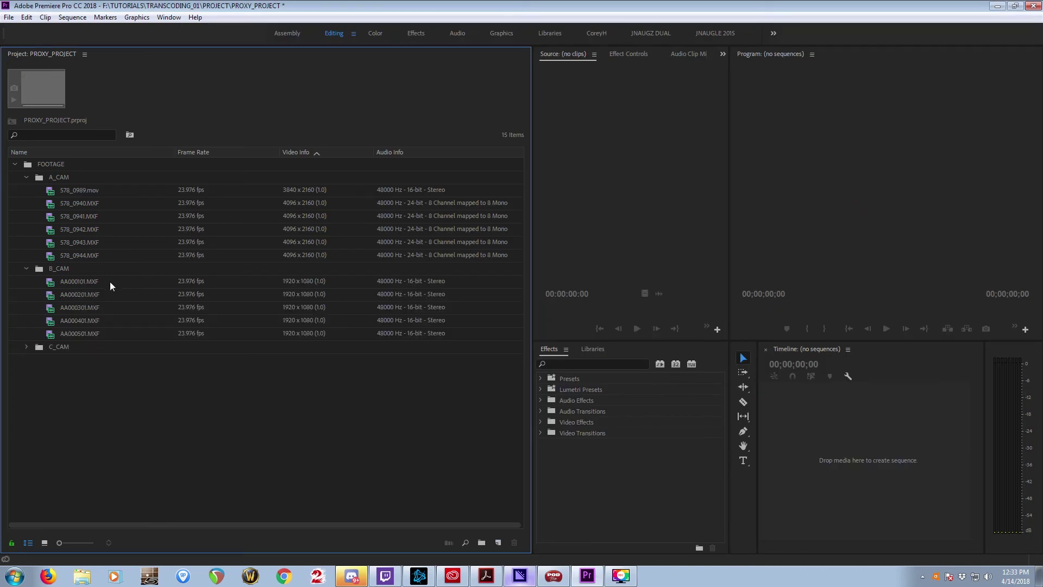
pyautogui.click(49, 283)
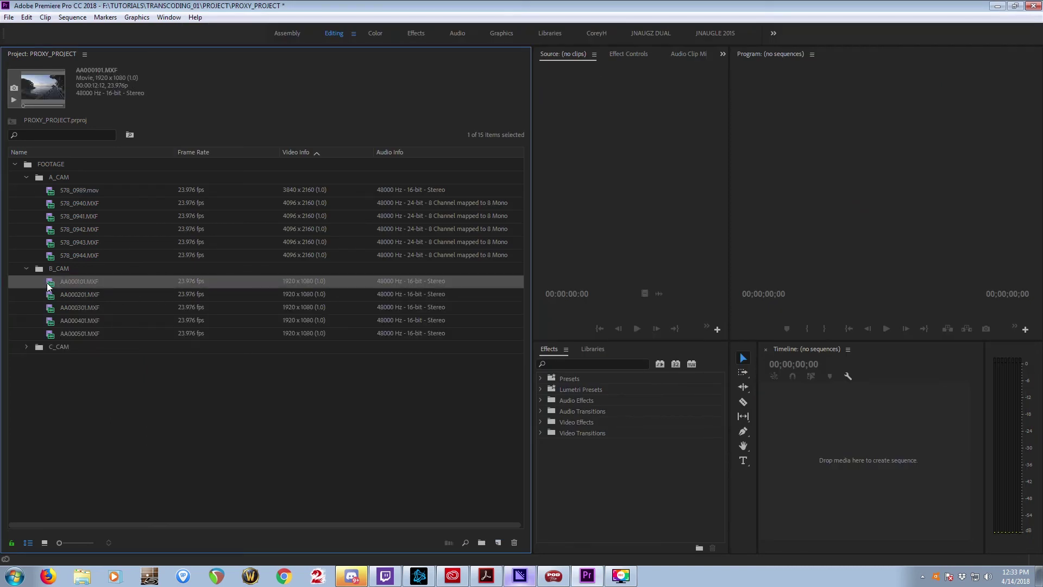
pyautogui.keyDown('shift'); pyautogui.click(52, 336); pyautogui.keyUp('shift')
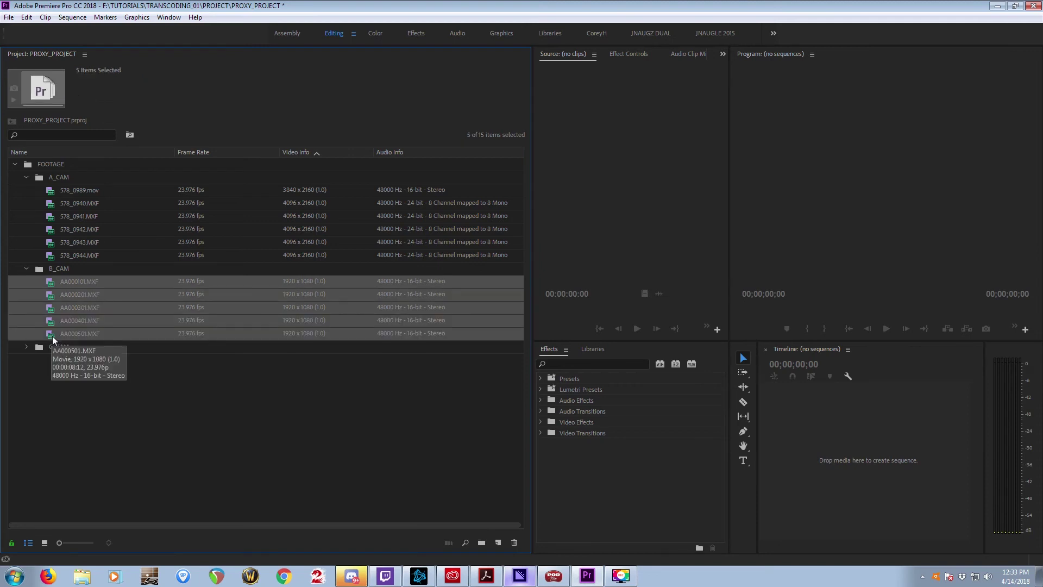
pyautogui.hotkey('ctrl', 'm')
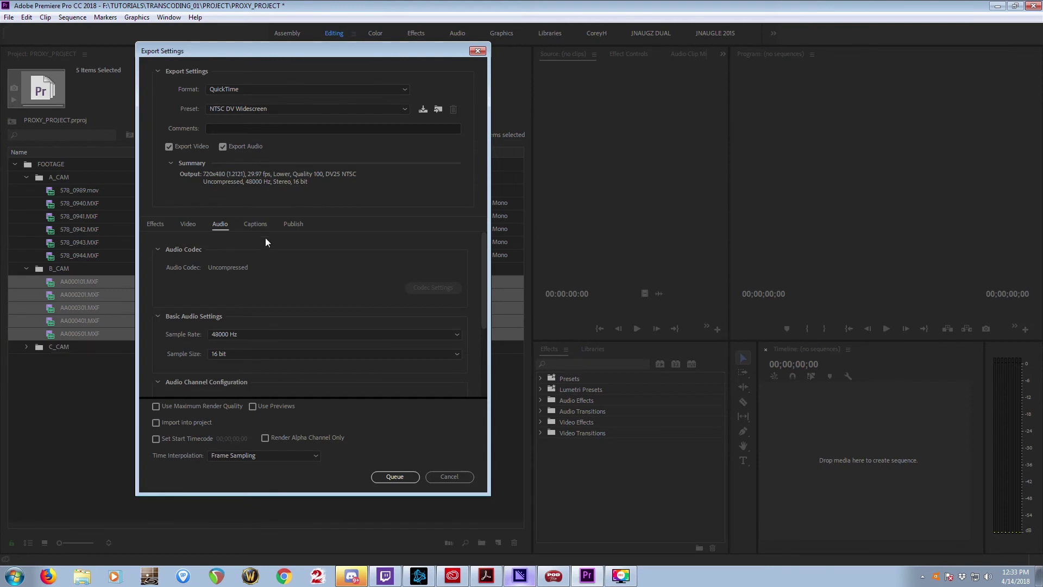
pyautogui.click(187, 225)
pyautogui.click(232, 269)
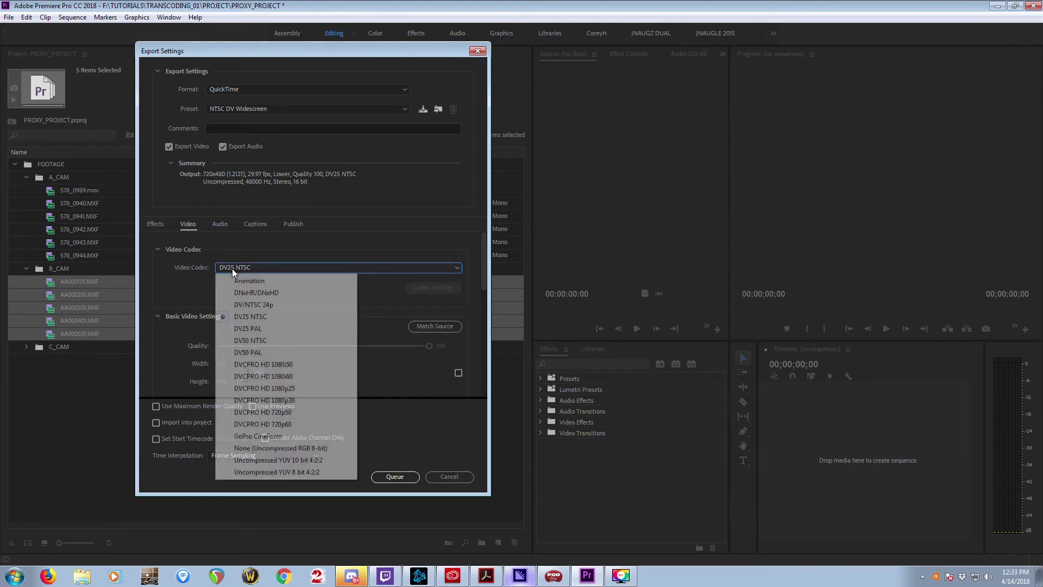
pyautogui.click(259, 437)
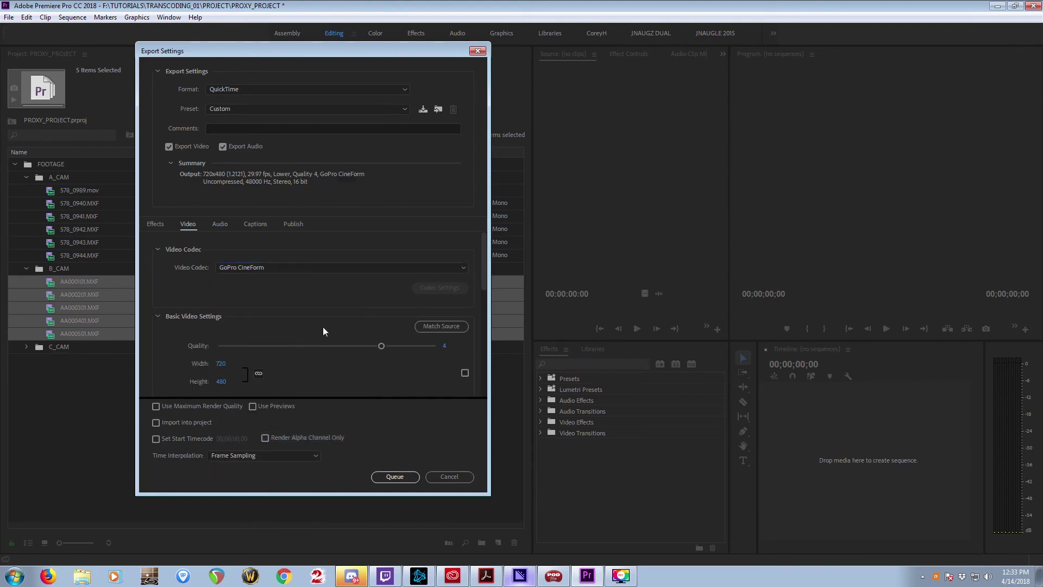
# Lower the CineForm quality to 3 and match the B_CAM clips' video settings to the source
pyautogui.moveTo(350, 348); pyautogui.dragTo(343, 348)
pyautogui.click(441, 326)
pyautogui.scroll(-2, 463, 350)
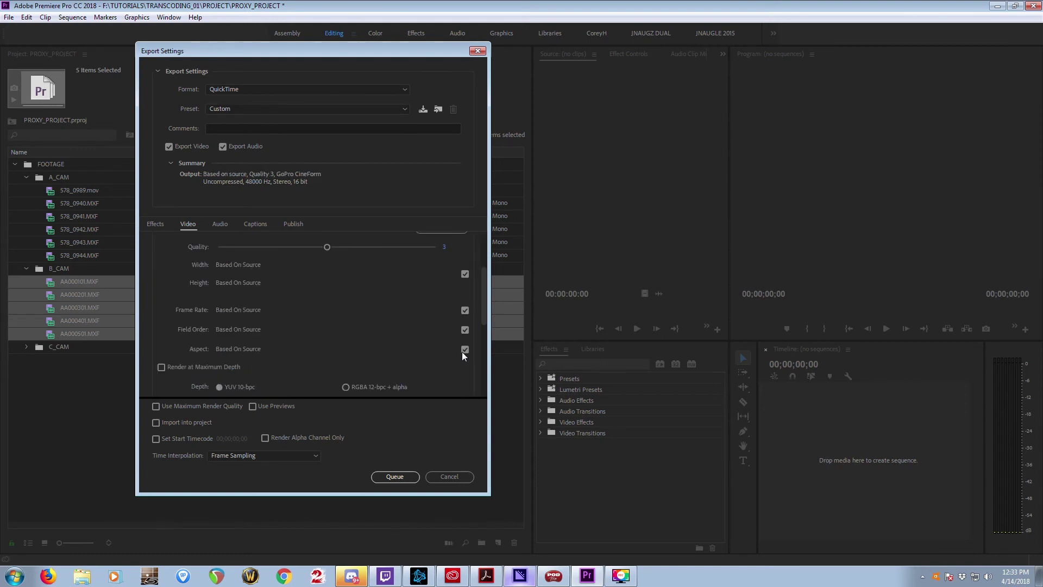
# Check the audio settings of the B_CAM export and send the clips to the Media Encoder queue
pyautogui.click(227, 225)
pyautogui.moveTo(237, 51); pyautogui.dragTo(613, 61)
pyautogui.scroll(-3, 543, 359)
pyautogui.scroll(3, 543, 361)
pyautogui.click(772, 488)
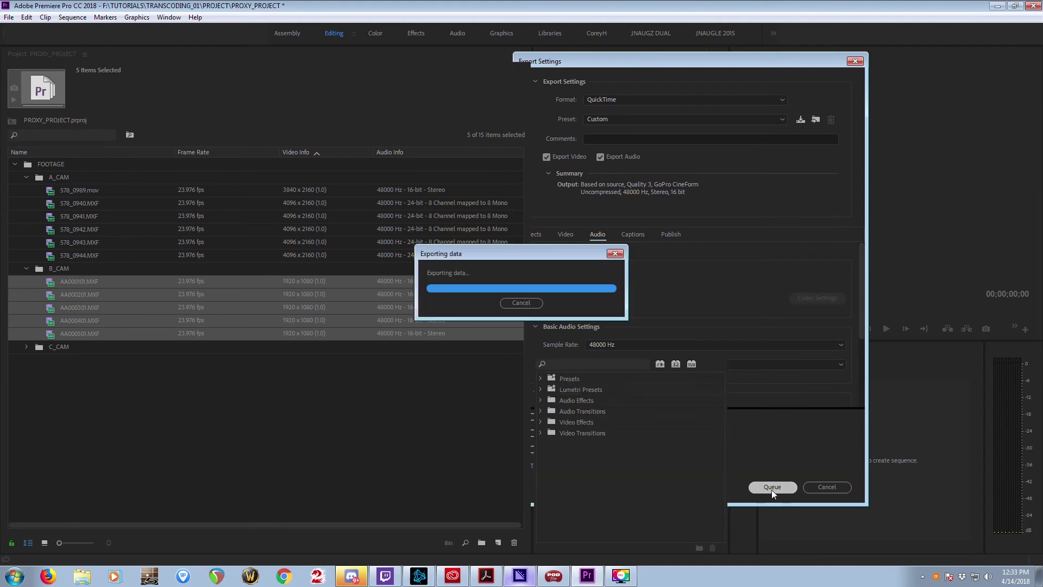
# Switch to Media Encoder, create a B_CAM folder inside PROXIES and choose it as the output folder for the queued B_CAM clips
pyautogui.click(525, 578)
pyautogui.moveTo(862, 367); pyautogui.dragTo(806, 242)
pyautogui.click(808, 252)
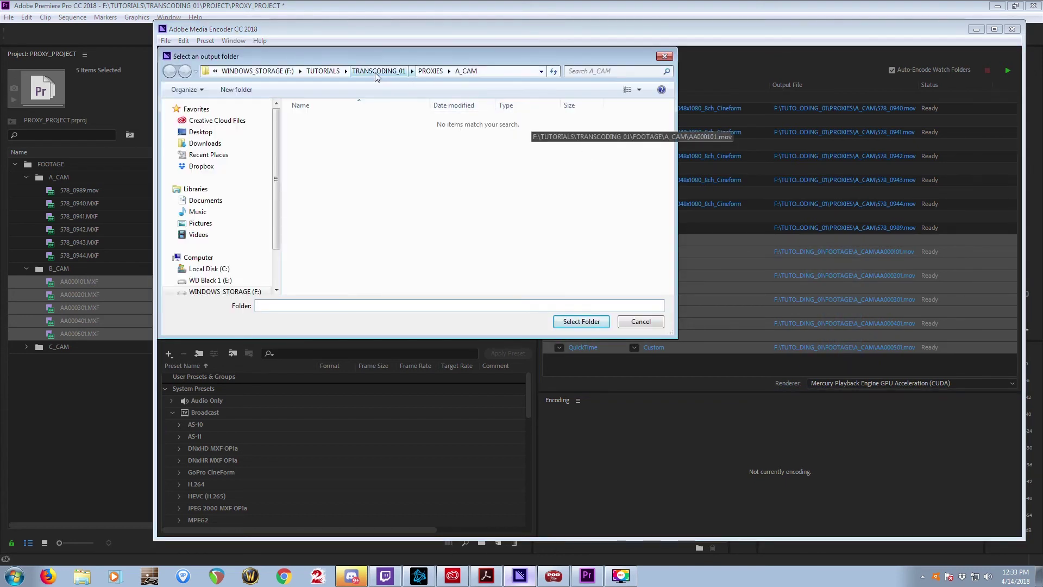
pyautogui.click(430, 71)
pyautogui.click(250, 92)
pyautogui.write('B')
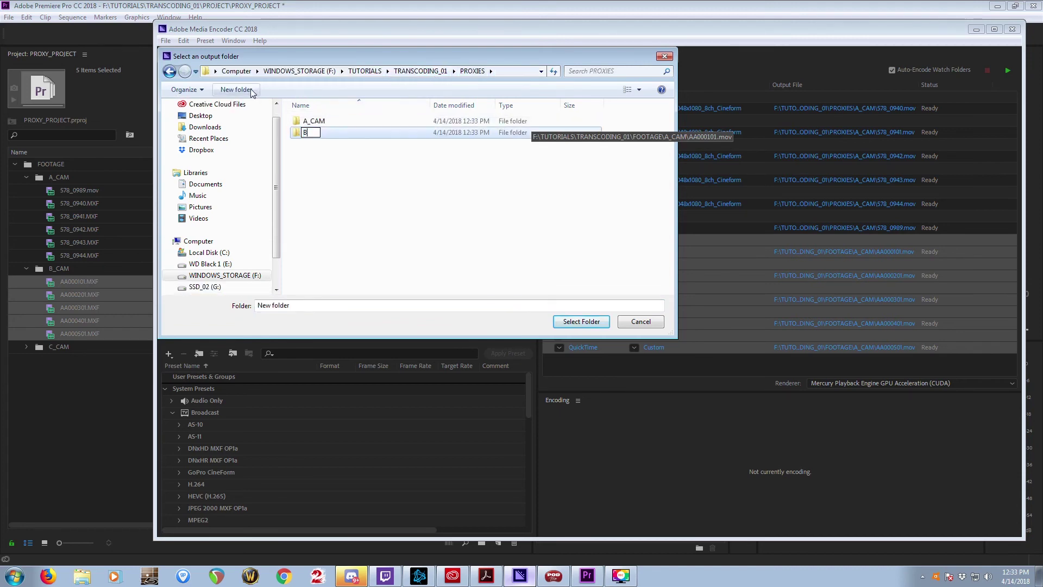
pyautogui.write('_CAM')
pyautogui.press('Return')
pyautogui.press('Return')
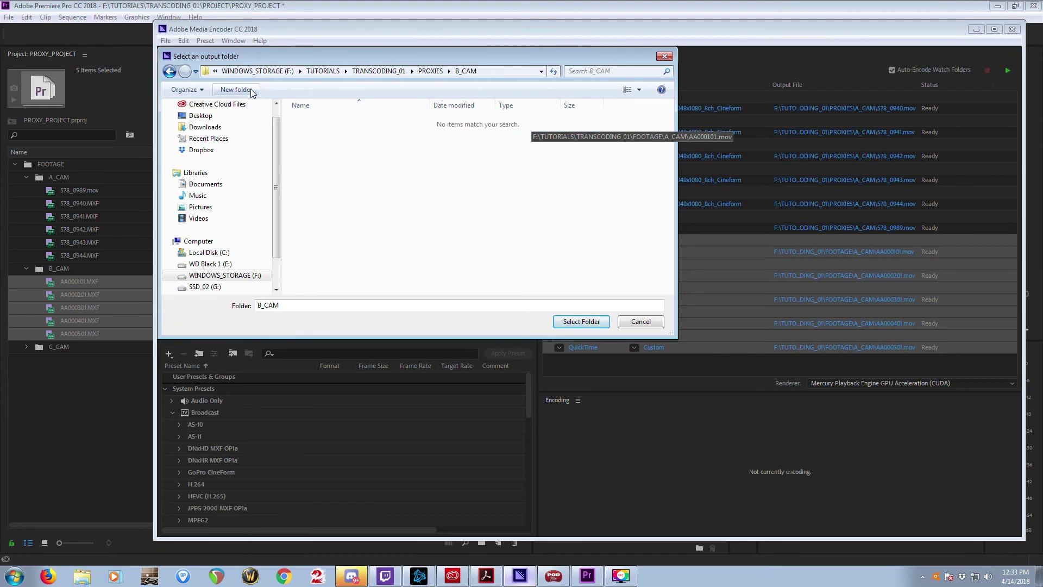
pyautogui.click(570, 321)
# Switch to Premiere Pro and open the video export settings for the six C_CAM clips
pyautogui.click(94, 370)
pyautogui.click(26, 347)
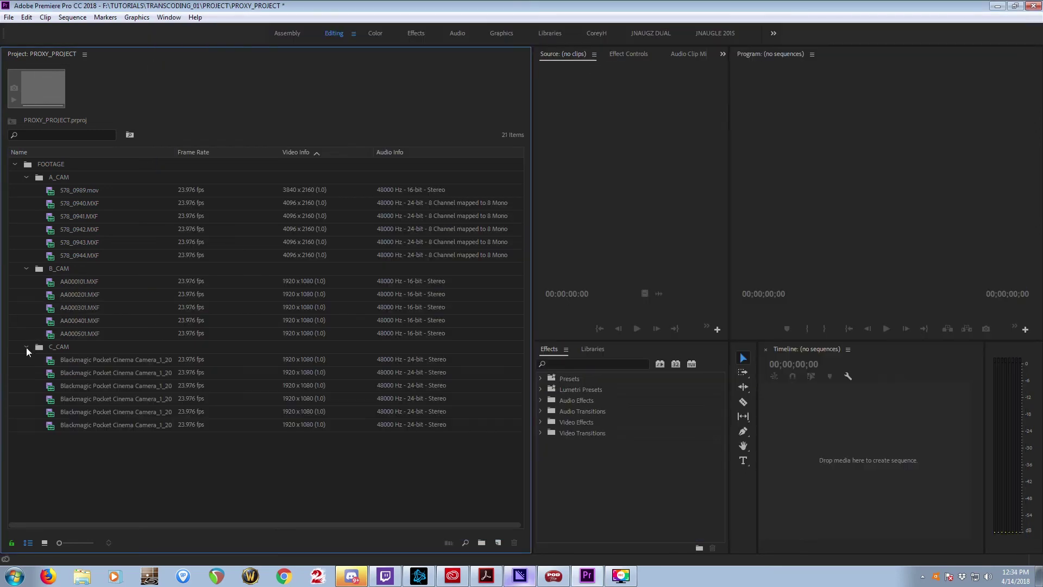
pyautogui.moveTo(206, 467); pyautogui.dragTo(83, 362)
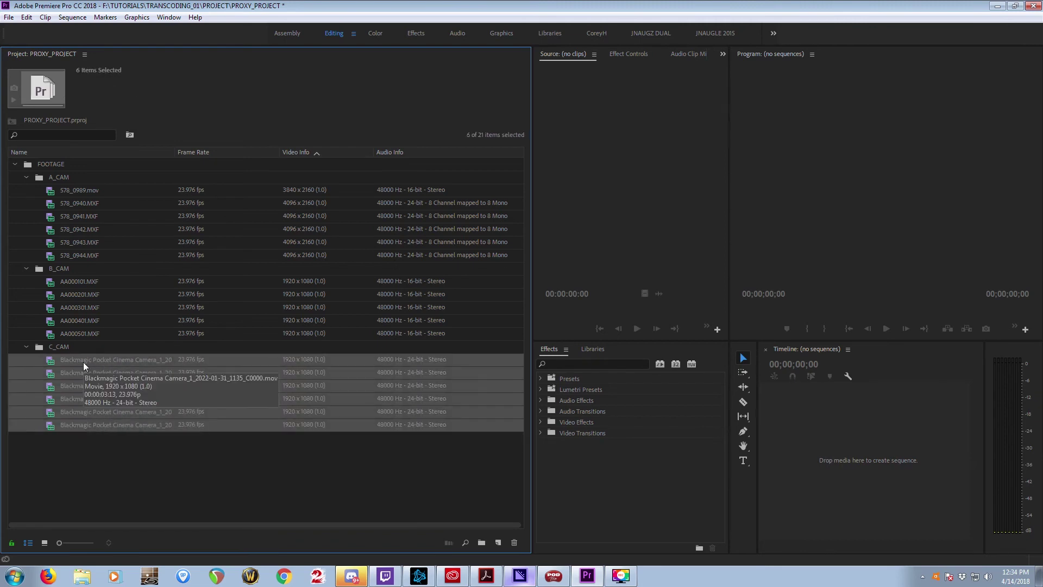
pyautogui.hotkey('ctrl', 'm')
pyautogui.click(563, 234)
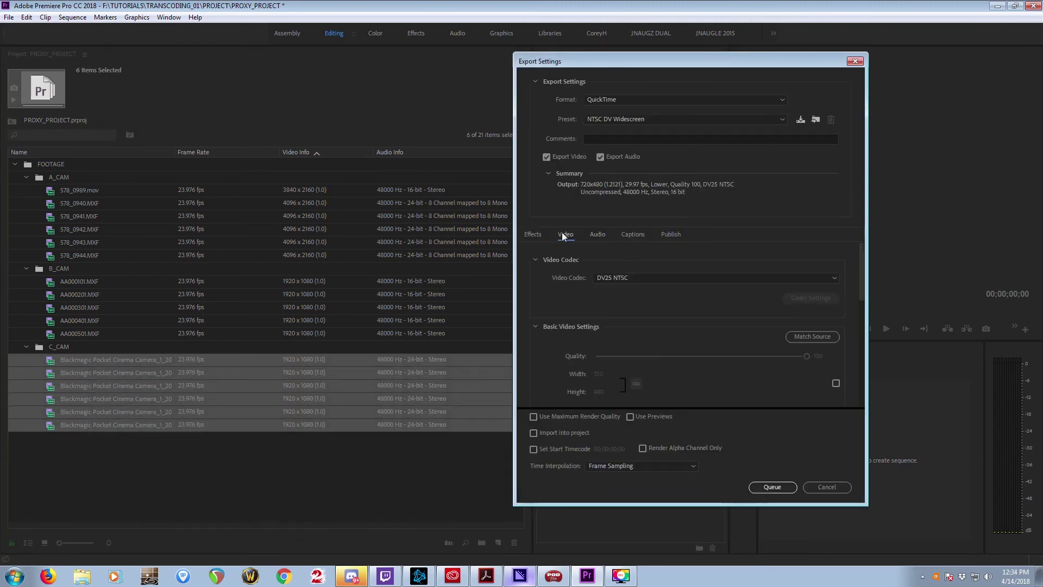
# Match the C_CAM clips' video settings to the source and set the video codec to GoPro CineForm
pyautogui.click(811, 335)
pyautogui.scroll(-1, 780, 380)
pyautogui.scroll(-1, 776, 394)
pyautogui.scroll(2, 775, 394)
pyautogui.click(620, 279)
pyautogui.click(656, 460)
pyautogui.click(617, 279)
pyautogui.click(634, 447)
# Check the C_CAM clips' audio channel configuration, leave it on Stereo and send the clips to the Media Encoder queue
pyautogui.click(598, 234)
pyautogui.scroll(-3, 575, 328)
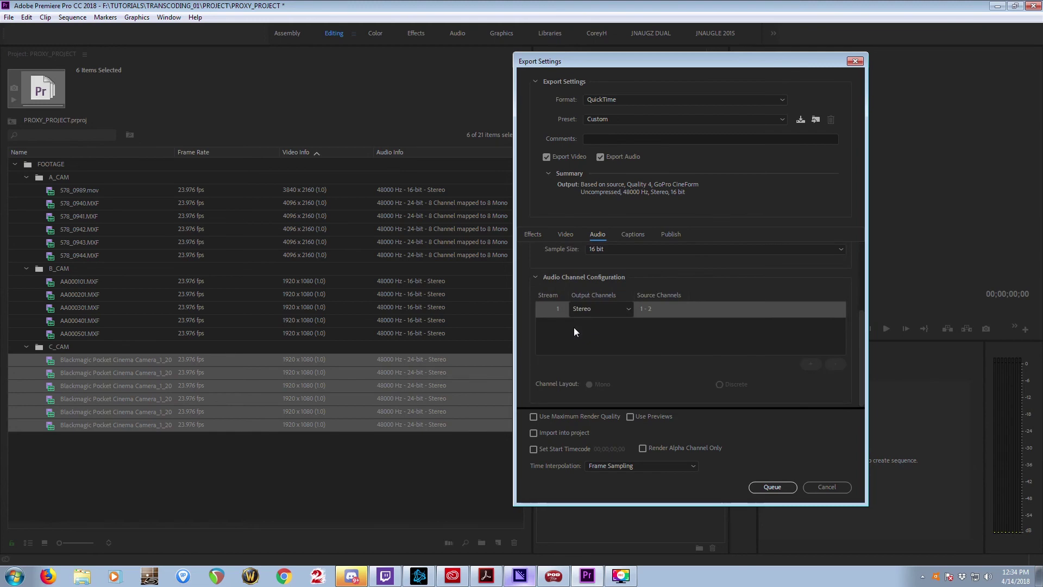
pyautogui.click(771, 487)
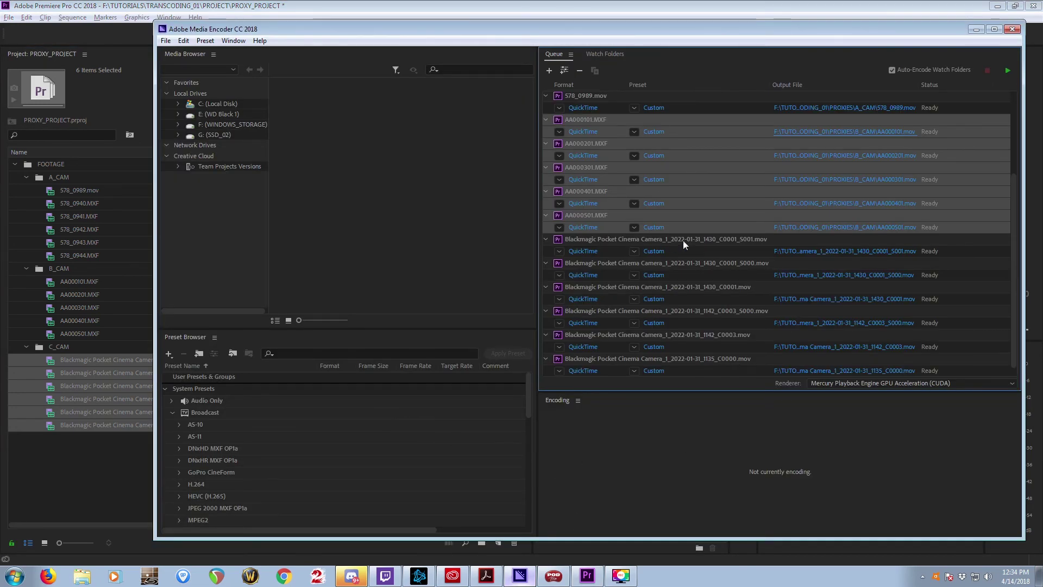
# Create a C_CAM folder inside PROXIES and choose it as the output folder for the six queued Blackmagic Pocket Cinema Camera clips
pyautogui.click(683, 240)
pyautogui.scroll(-1, 681, 242)
pyautogui.keyDown('shift'); pyautogui.click(681, 357); pyautogui.keyUp('shift')
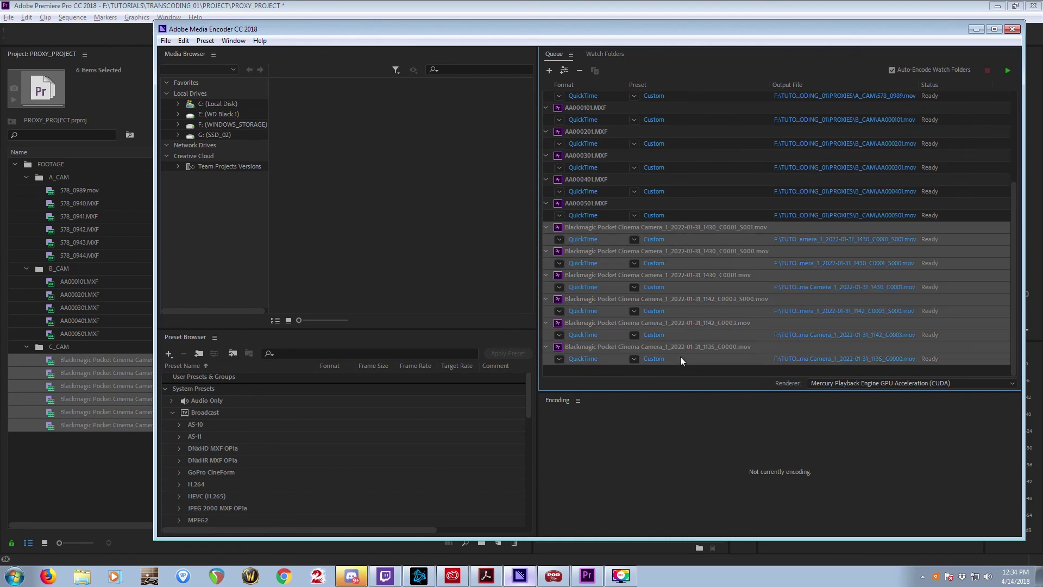
pyautogui.click(796, 360)
pyautogui.click(422, 71)
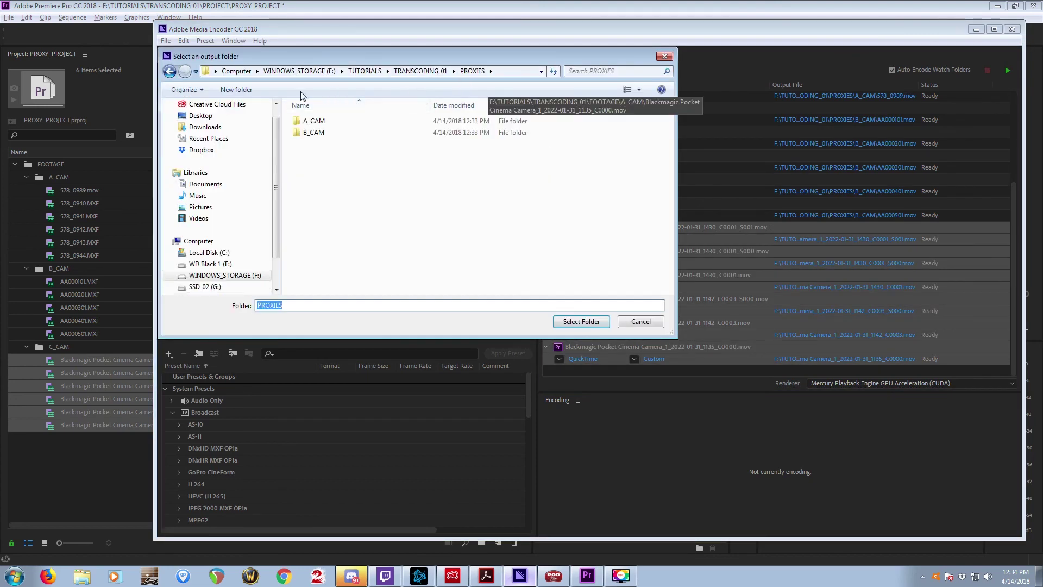
pyautogui.click(249, 91)
pyautogui.write('CAM')
pyautogui.press('BackSpace')
pyautogui.press('BackSpace')
pyautogui.press('BackSpace')
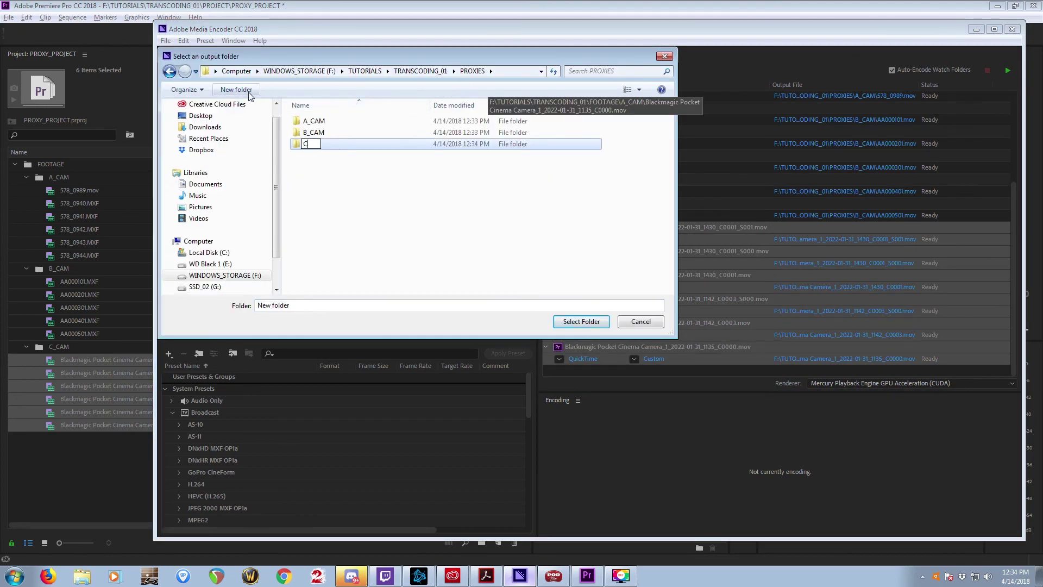
pyautogui.write('C_CAM')
pyautogui.press('Return')
pyautogui.press('Return')
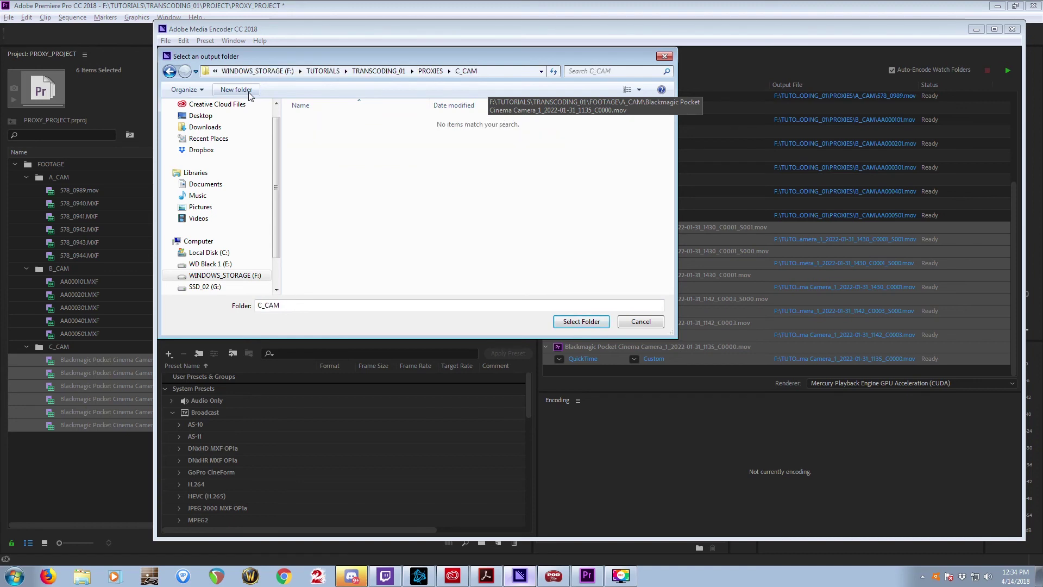
pyautogui.click(580, 322)
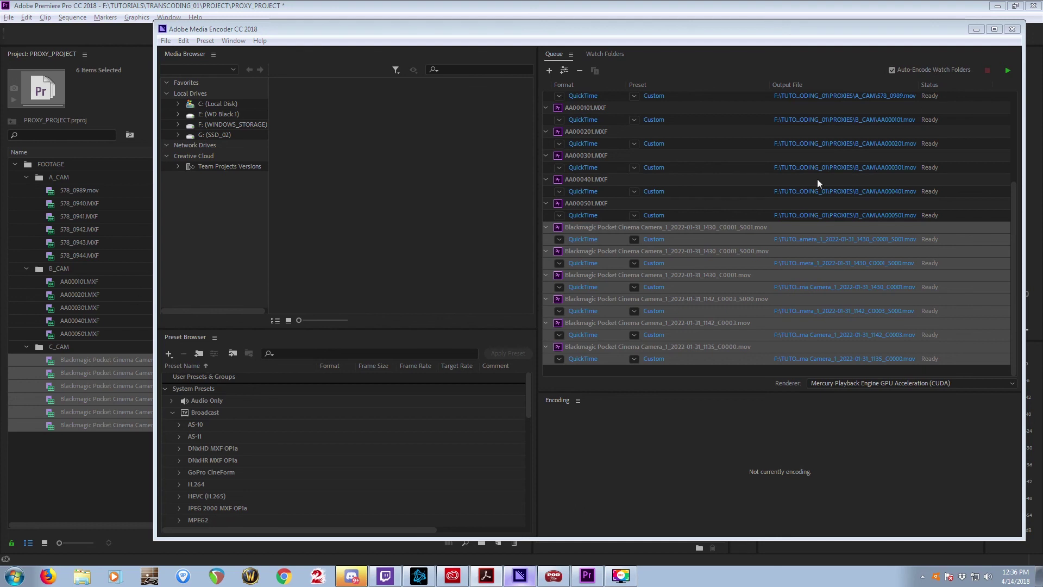
# Review the queued clips from the first one, 578_0940.MXF, and start encoding the queue
pyautogui.click(736, 170)
pyautogui.scroll(3, 736, 170)
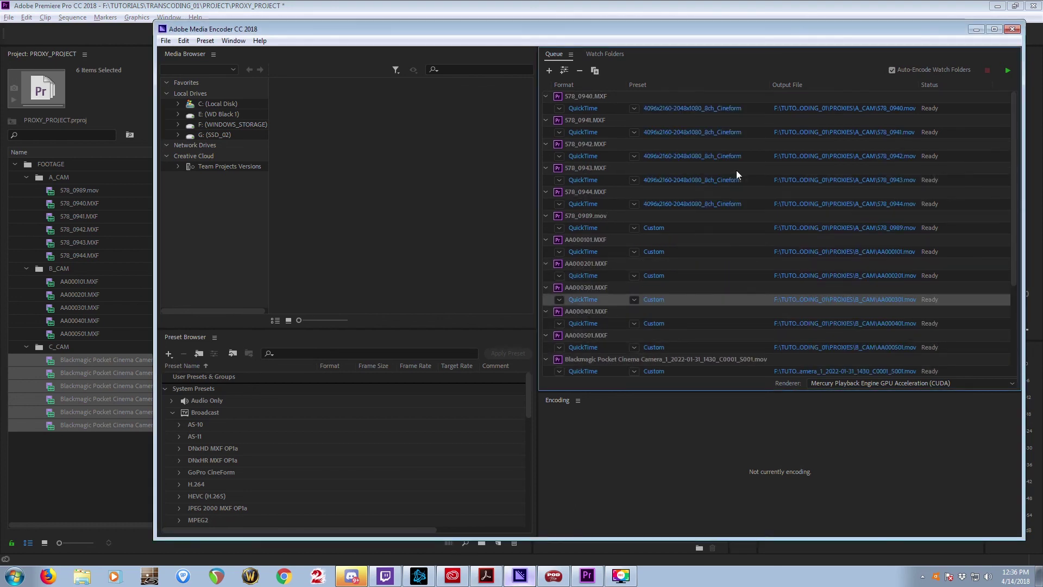
pyautogui.click(777, 97)
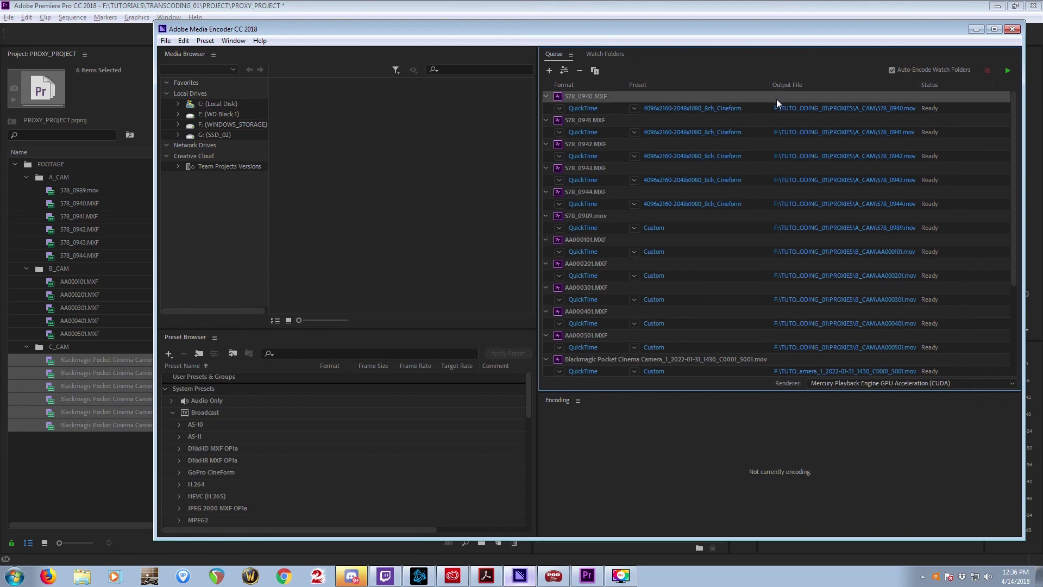
pyautogui.click(1006, 70)
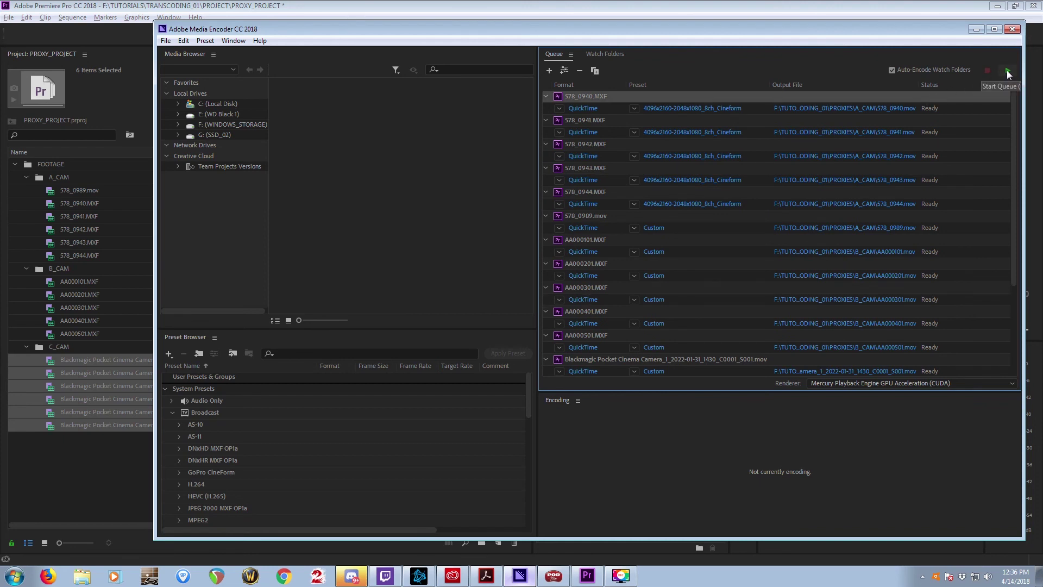